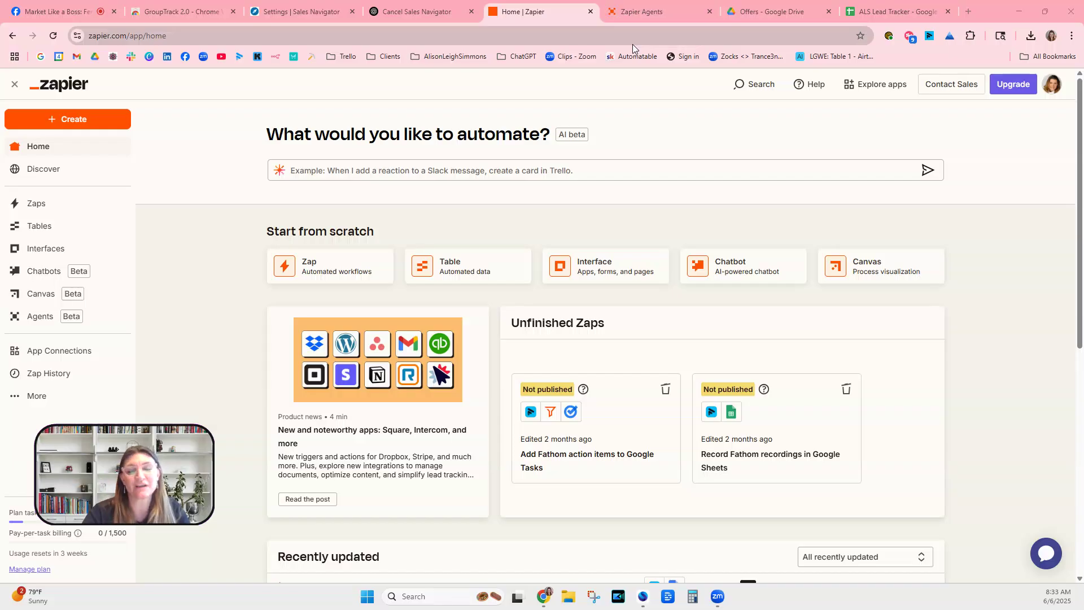
# Step: View the existing Zaps list and switch to the Zapier Agents page
pyautogui.click(465, 174)
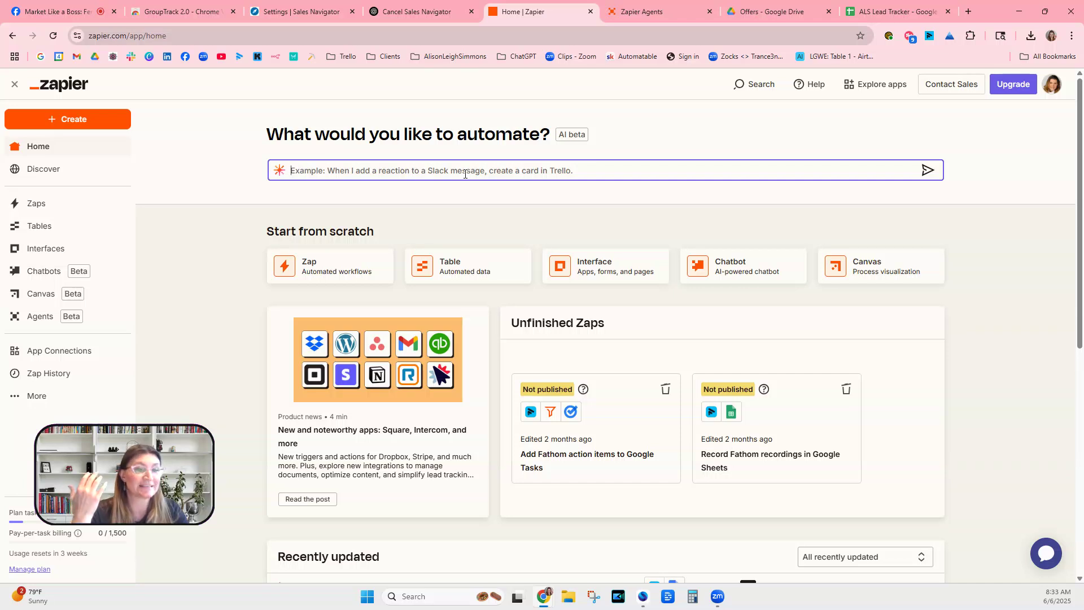
pyautogui.click(23, 210)
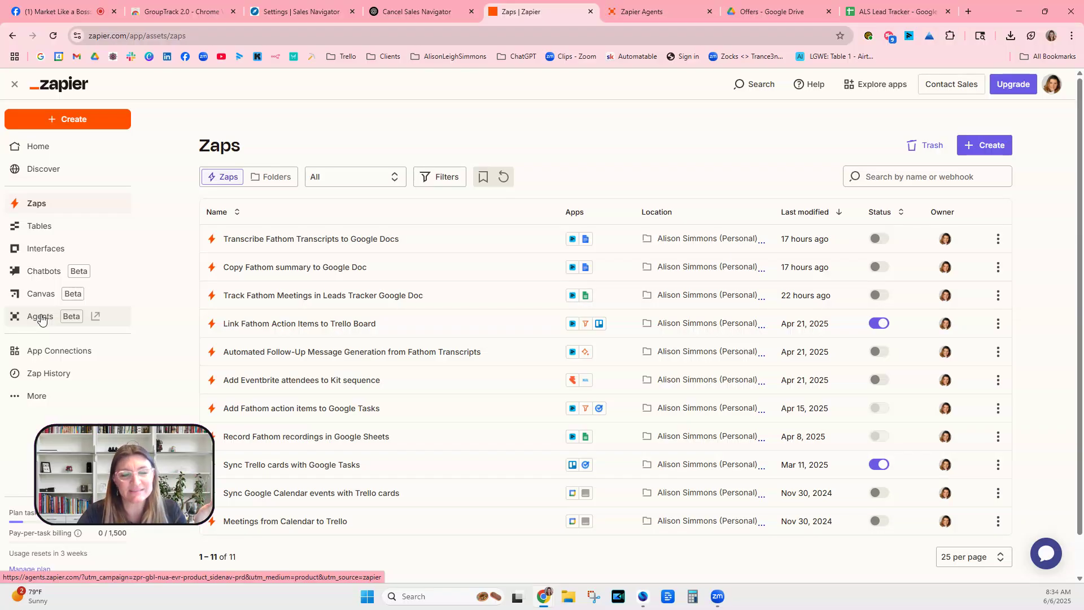
pyautogui.click(635, 10)
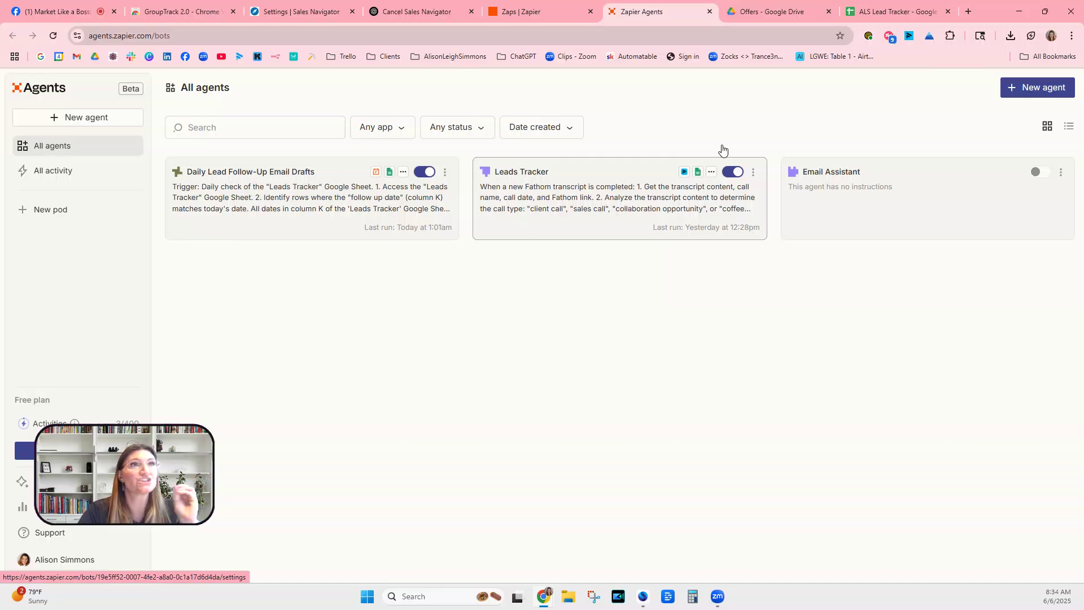
# Step: Create a custom agent described as "I want to sift through my inbox every week and find emails that I haven't opened yet that may be of importance"
pyautogui.click(1029, 95)
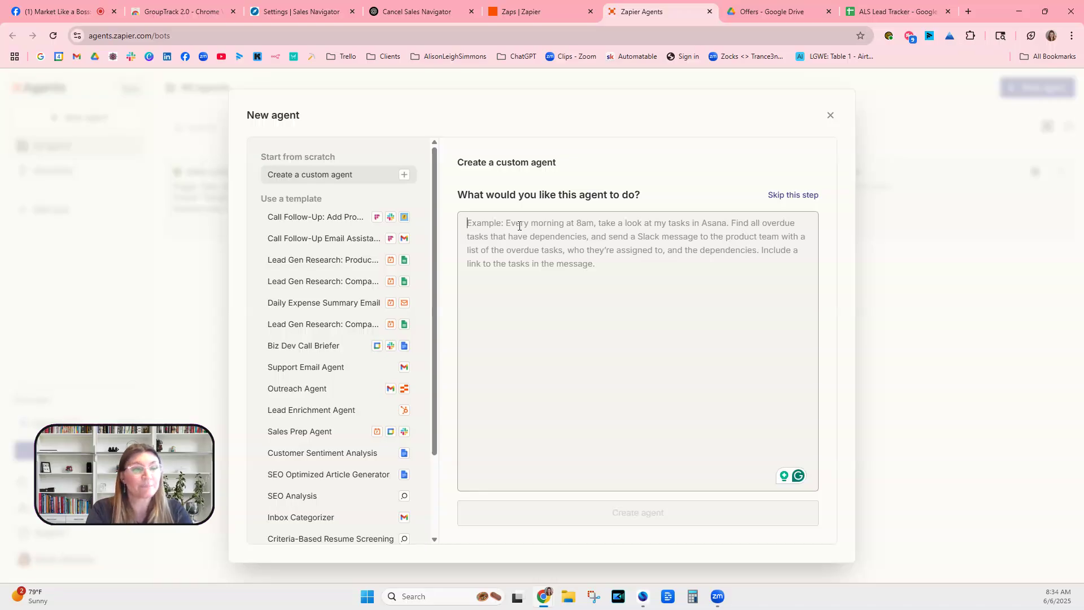
pyautogui.write('I want to ')
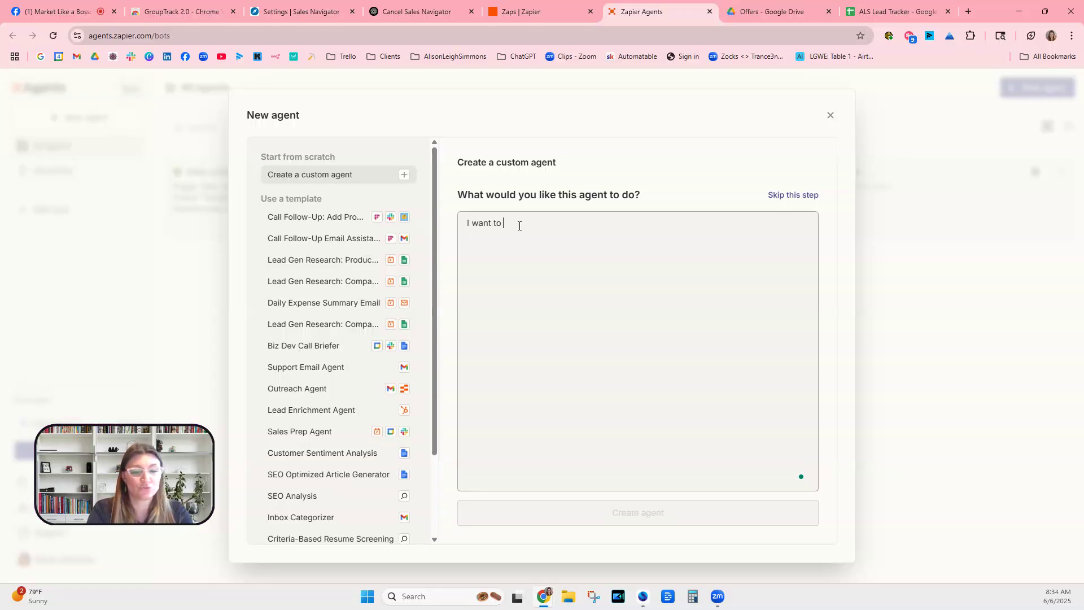
pyautogui.write('sift through ')
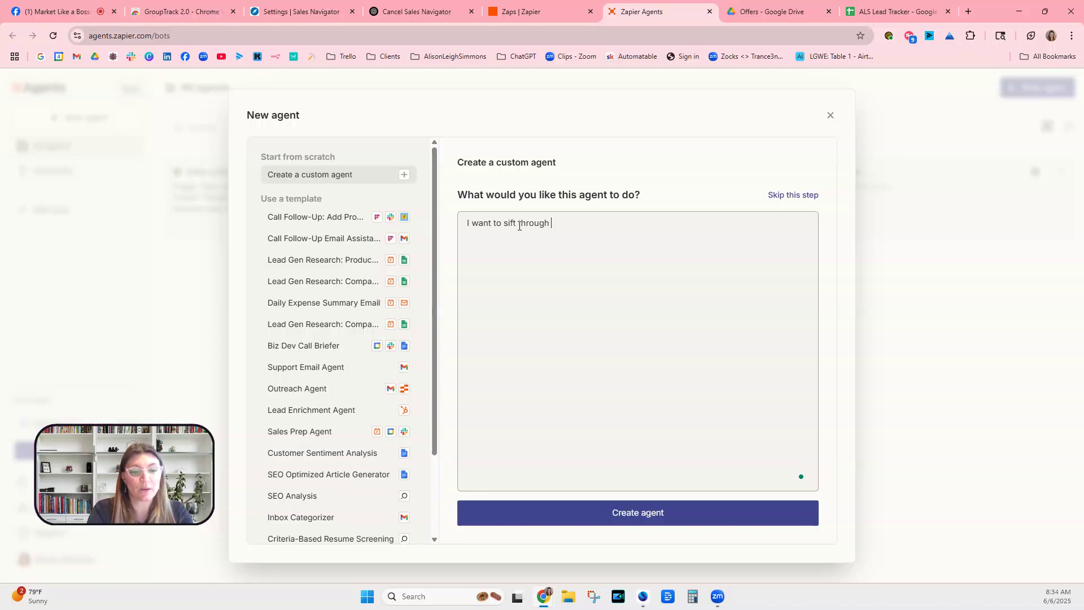
pyautogui.write('my inbox')
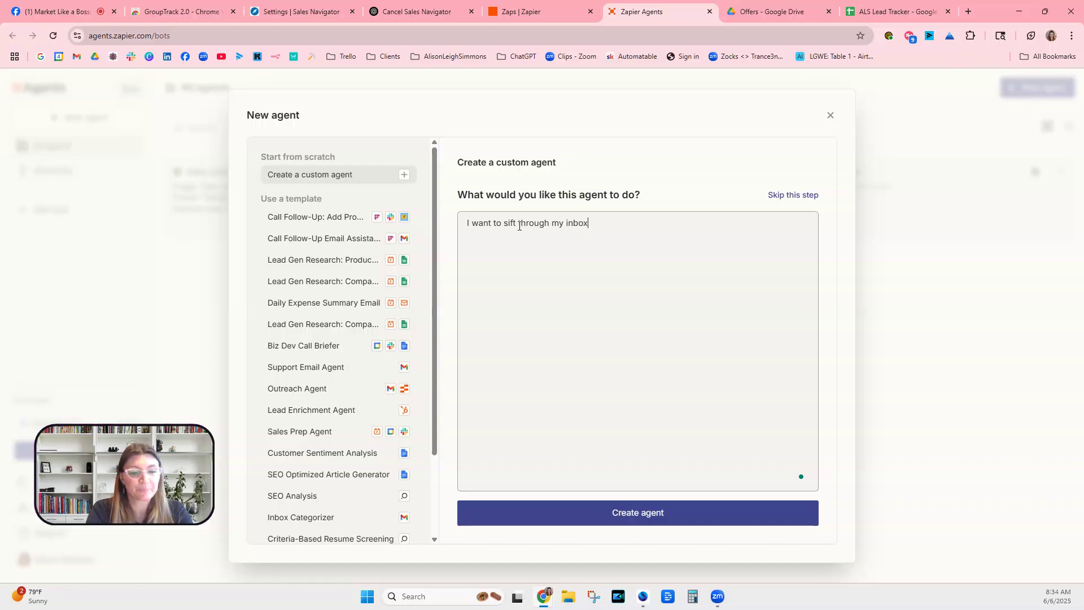
pyautogui.write(' every we')
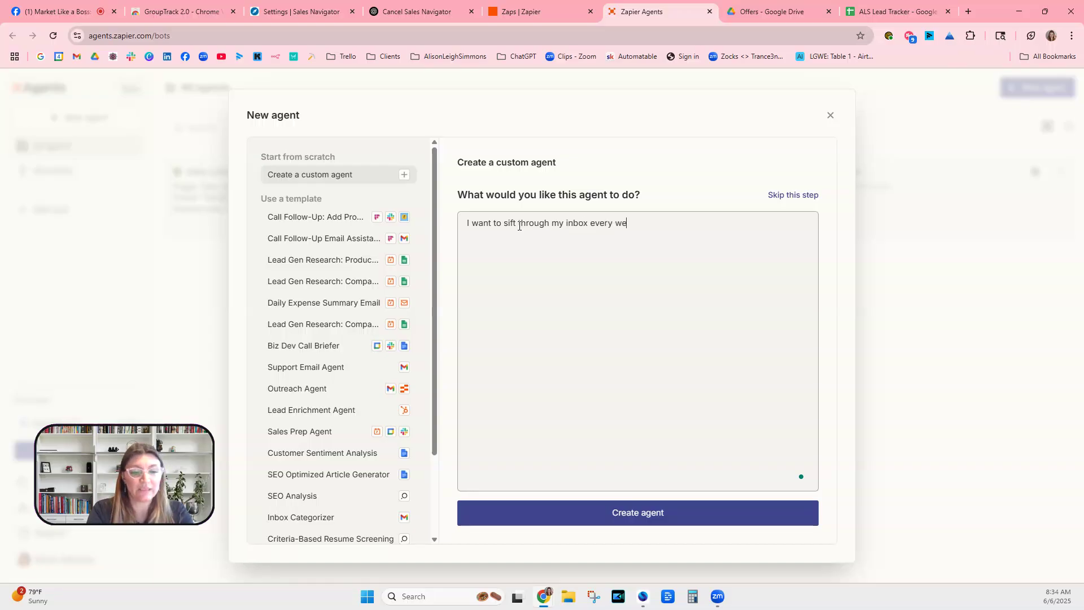
pyautogui.write('ek and find emai')
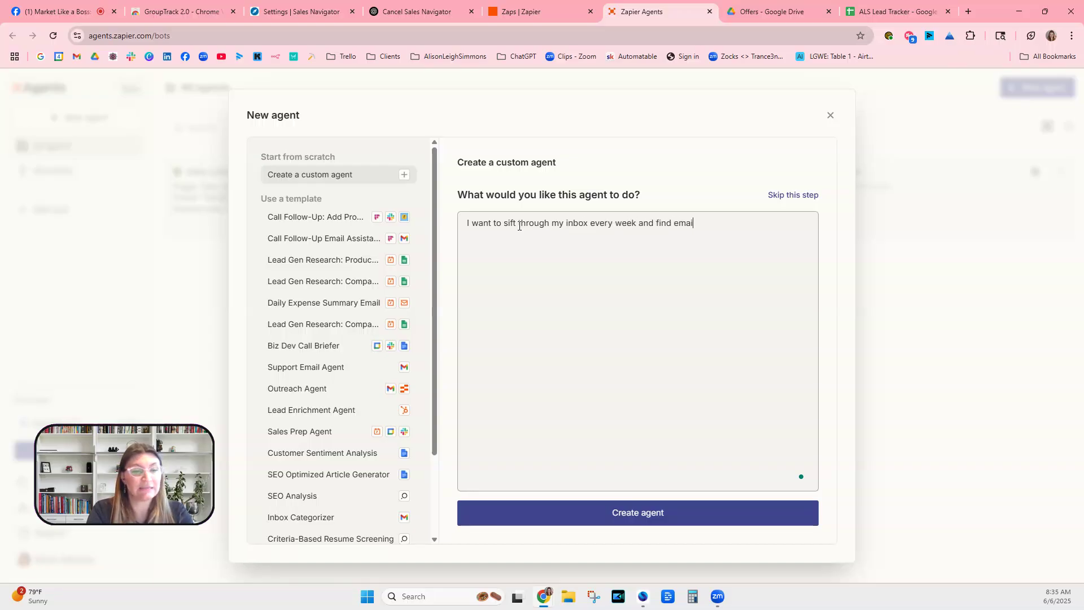
pyautogui.write('ls taat I ')
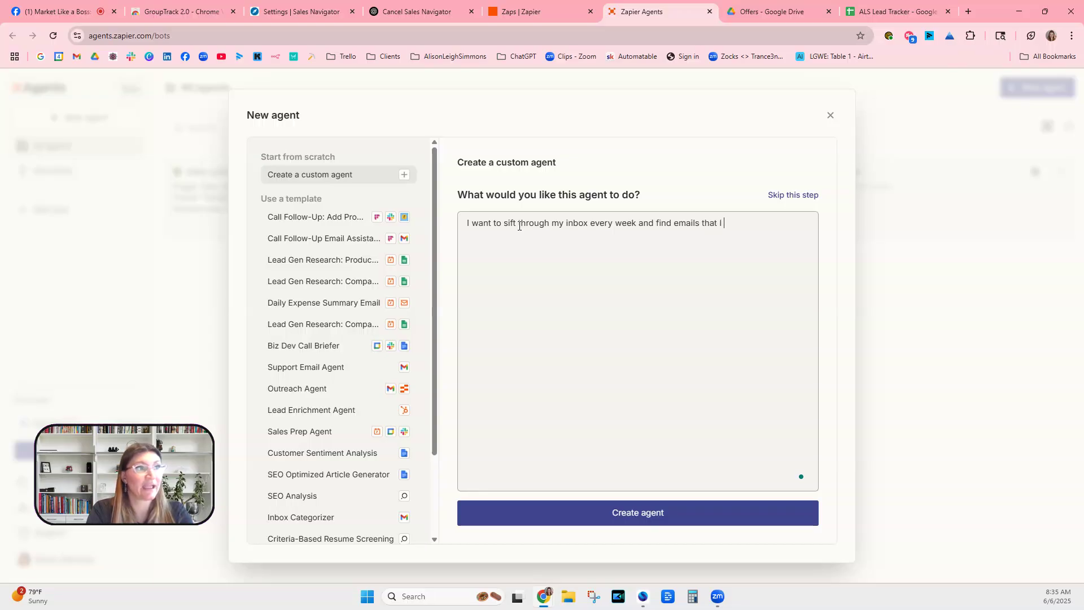
pyautogui.write("haven't opened yet that ")
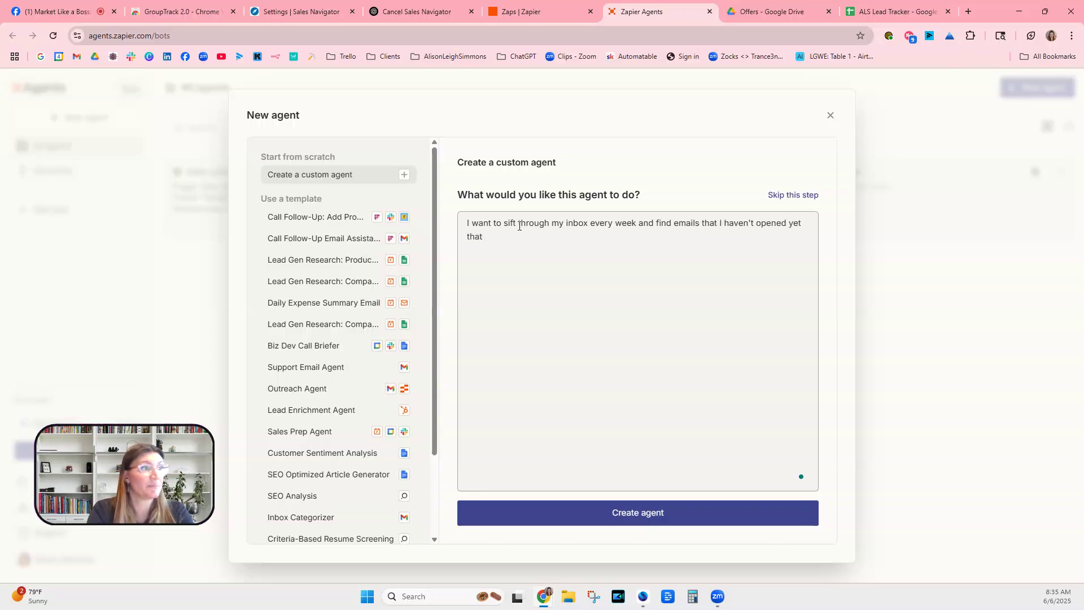
pyautogui.write('may be of importance')
pyautogui.press('Return')
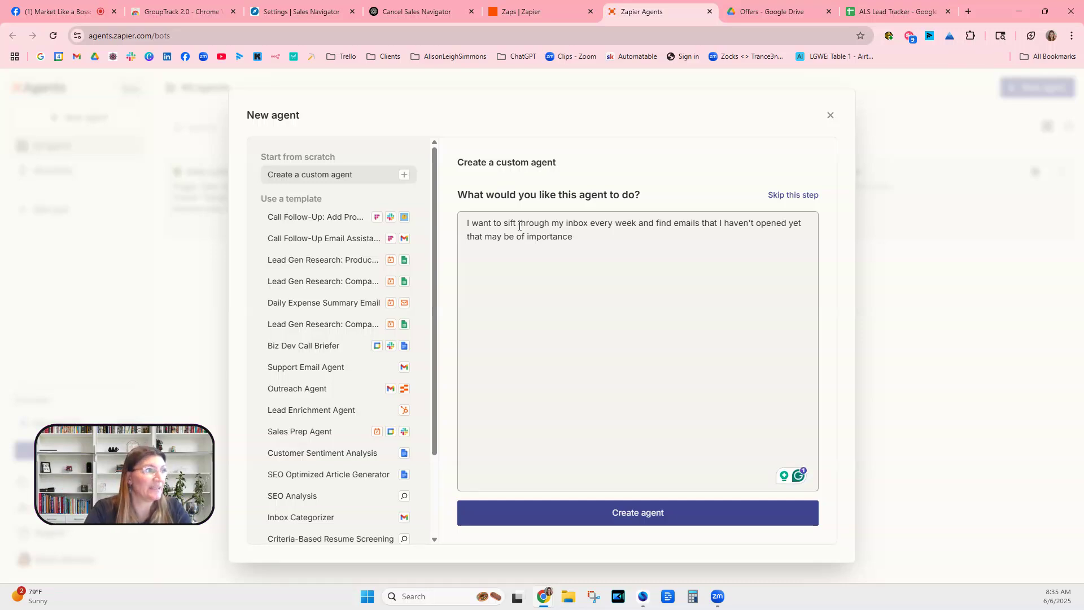
pyautogui.click(662, 519)
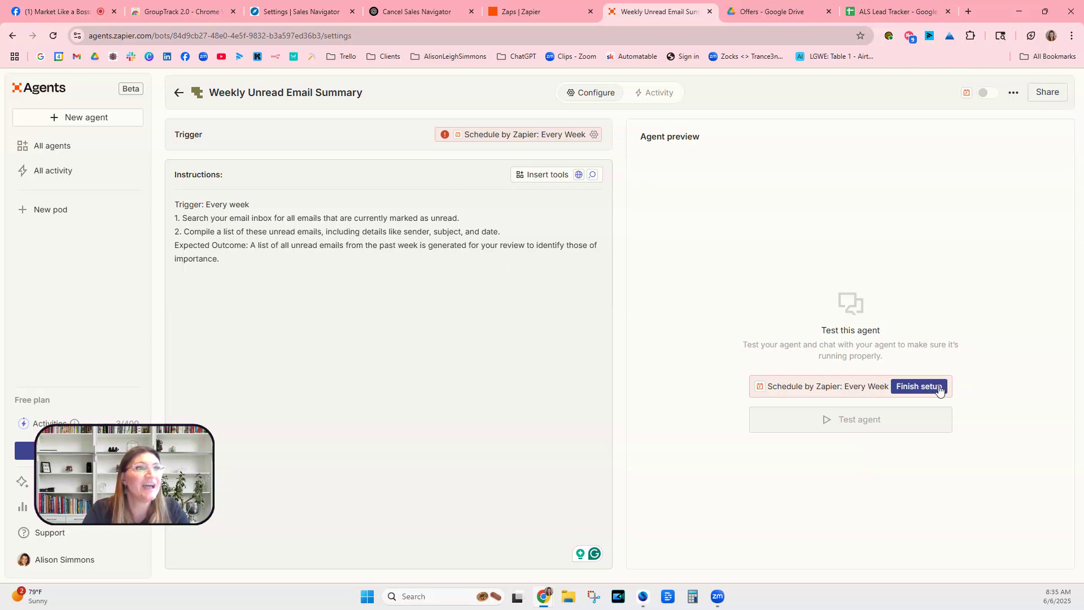
# Step: Finish the agent's weekly schedule trigger by setting it to Friday at 1:30 PM and saving it
pyautogui.click(929, 387)
pyautogui.click(929, 388)
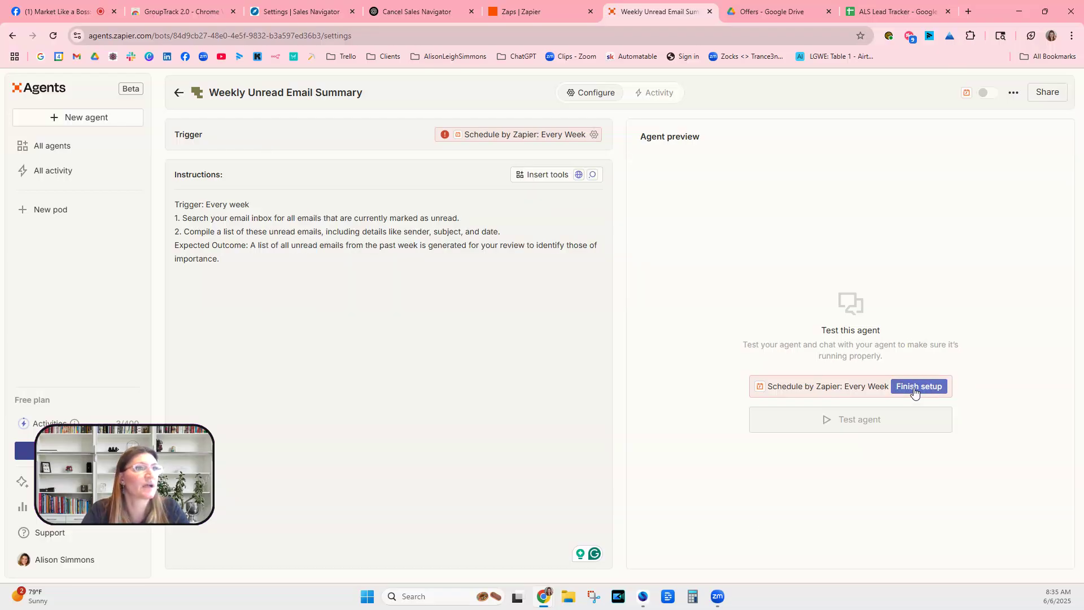
pyautogui.click(914, 387)
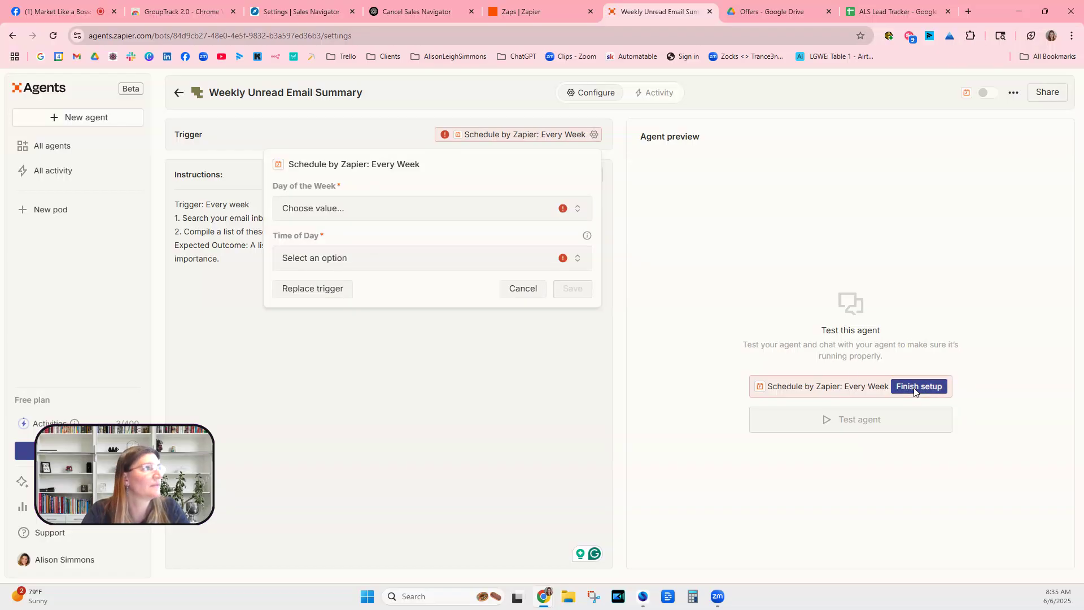
pyautogui.click(322, 219)
pyautogui.moveTo(589, 292); pyautogui.dragTo(504, 345)
pyautogui.click(294, 298)
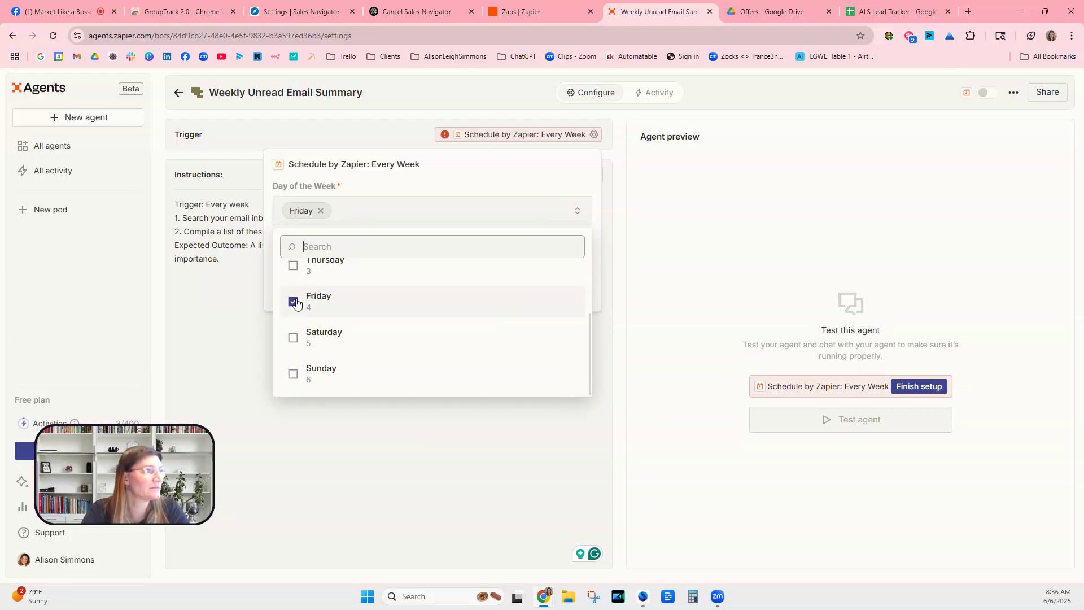
pyautogui.click(539, 224)
pyautogui.click(339, 271)
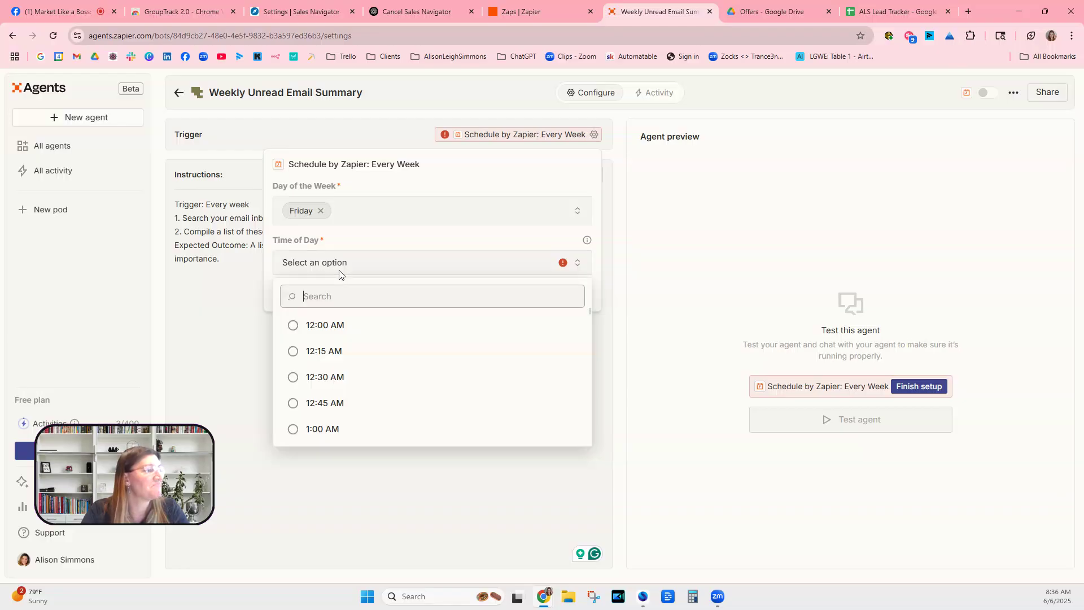
pyautogui.moveTo(588, 312); pyautogui.dragTo(586, 388)
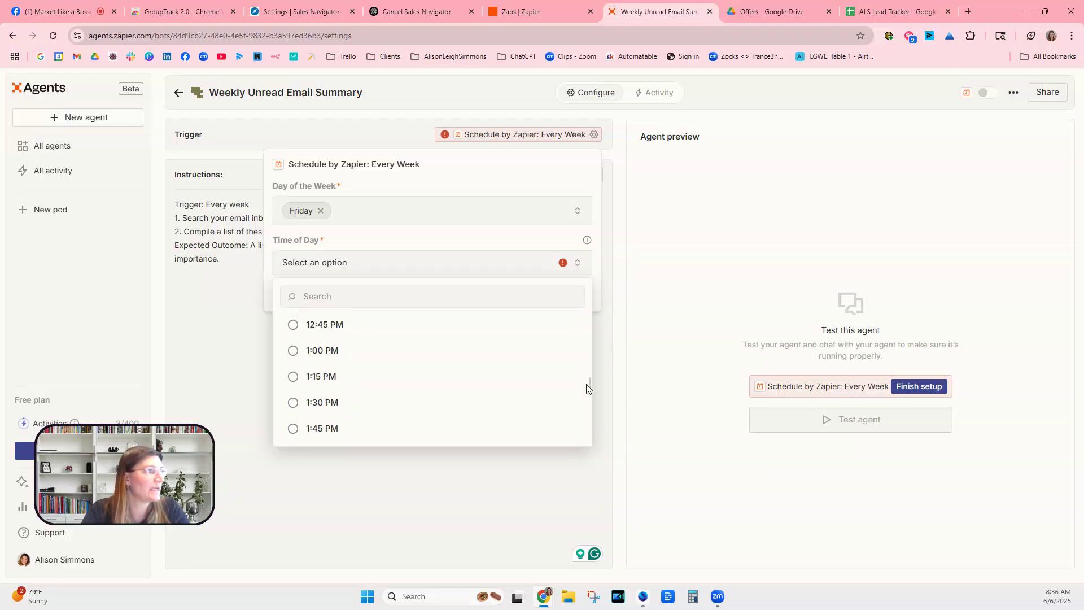
pyautogui.click(364, 402)
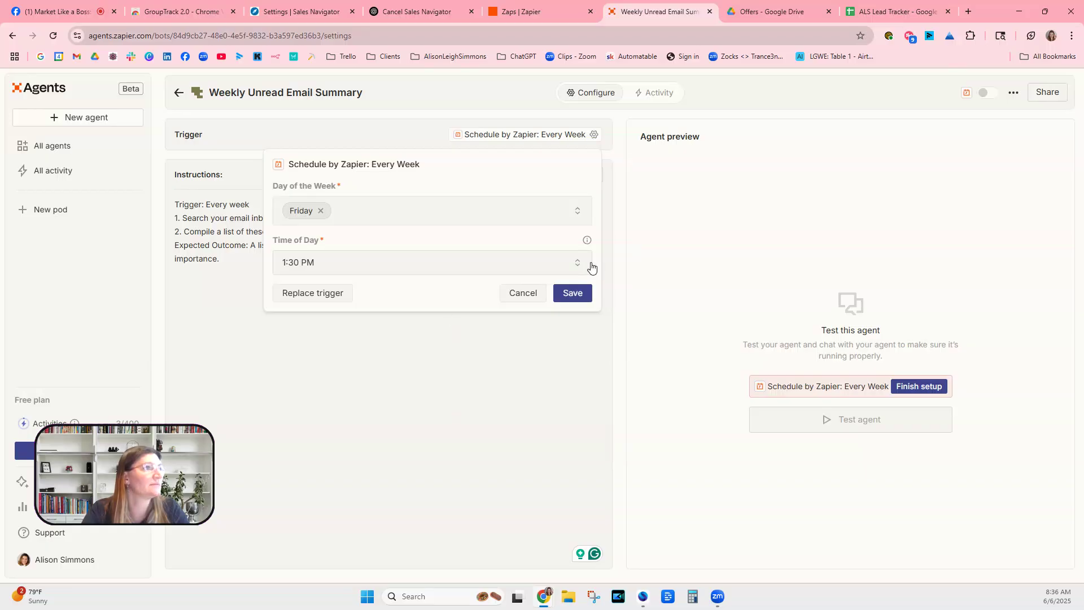
pyautogui.click(568, 293)
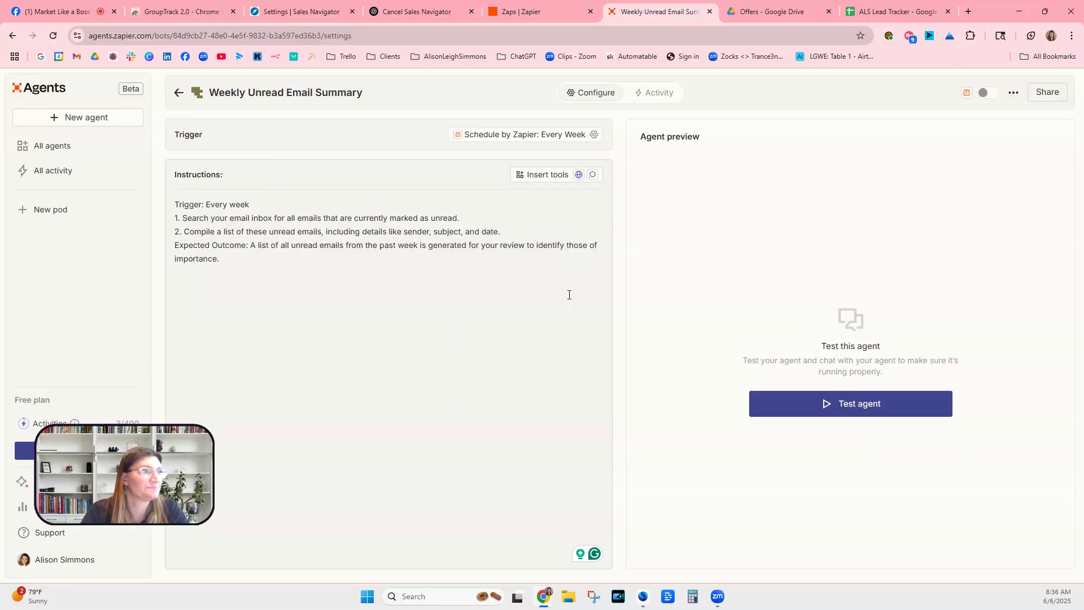
# Step: Test the agent, answering "gmail" to its email service question and "yes" to its inbox access question
pyautogui.click(868, 415)
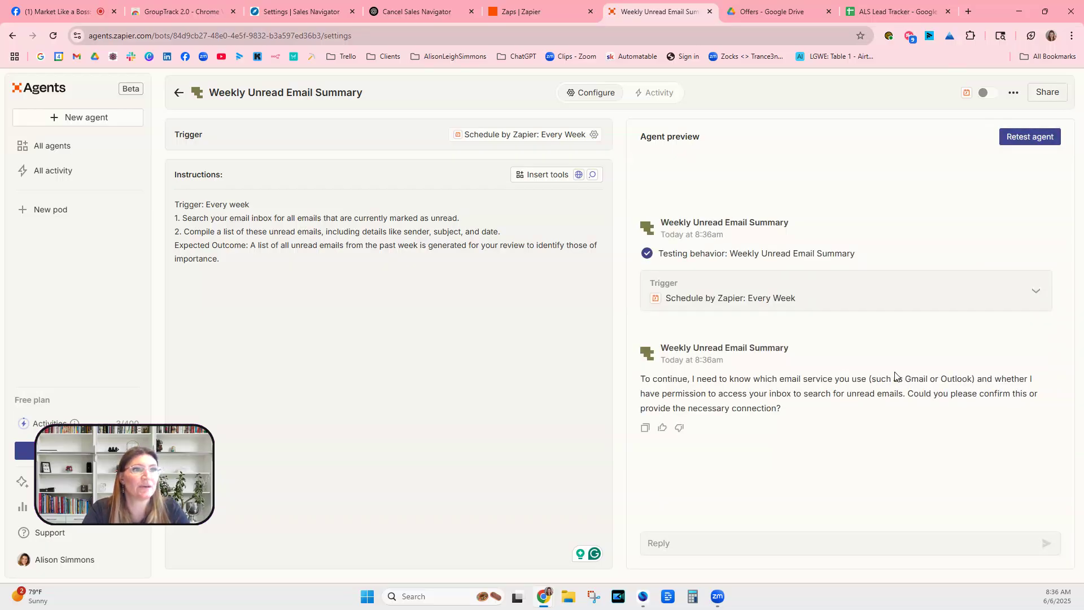
pyautogui.click(681, 543)
pyautogui.write('gmail')
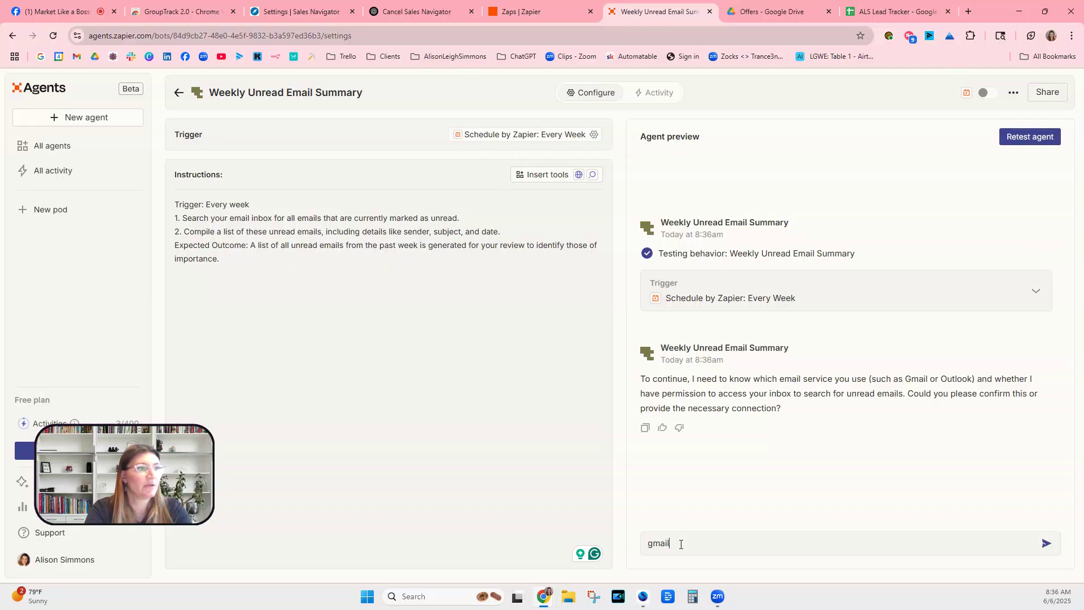
pyautogui.press('Return')
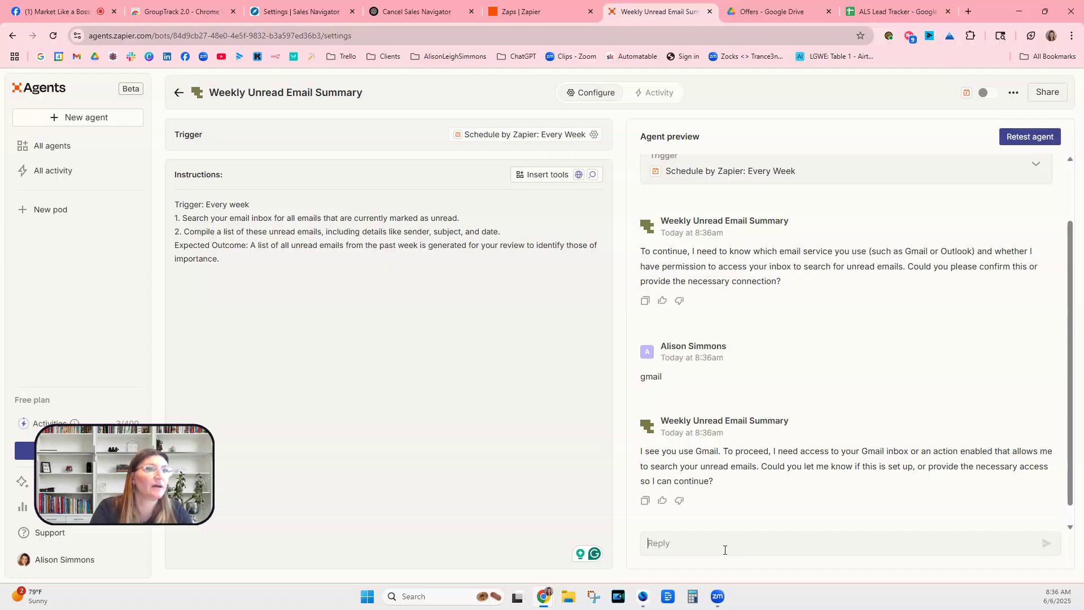
pyautogui.click(795, 544)
pyautogui.write('yes')
pyautogui.press('Return')
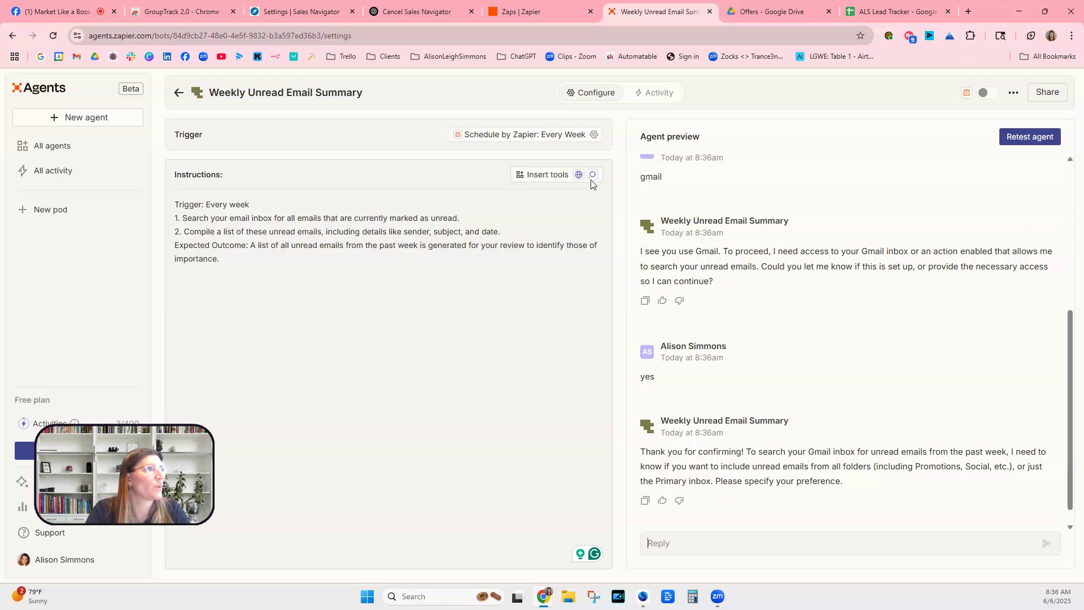
# Step: Insert the Visit website and Gmail: Find Email tools at the start of the agent's instructions
pyautogui.click(554, 178)
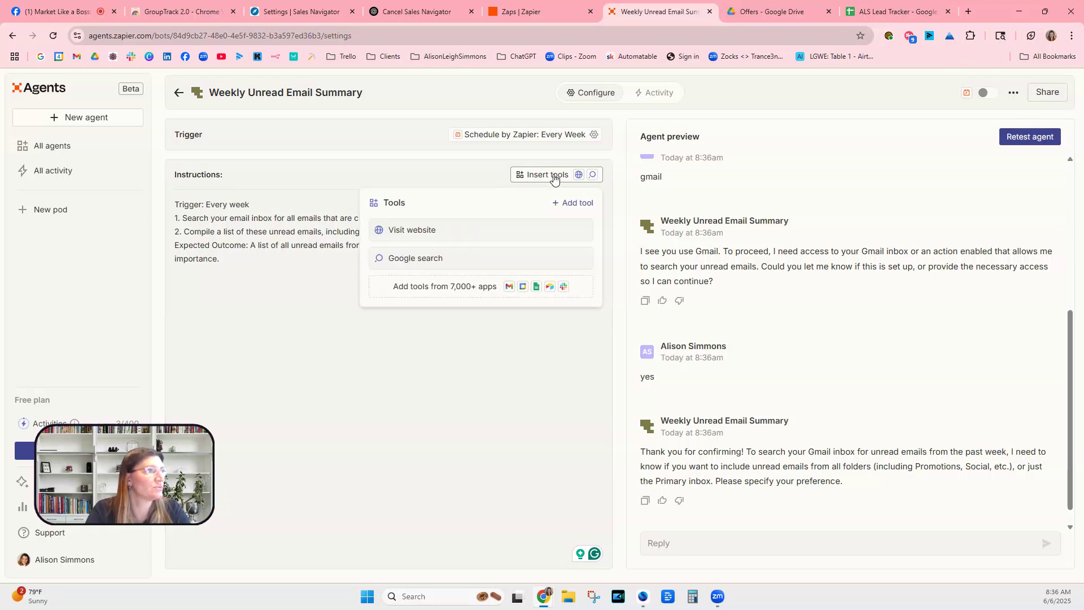
pyautogui.click(493, 229)
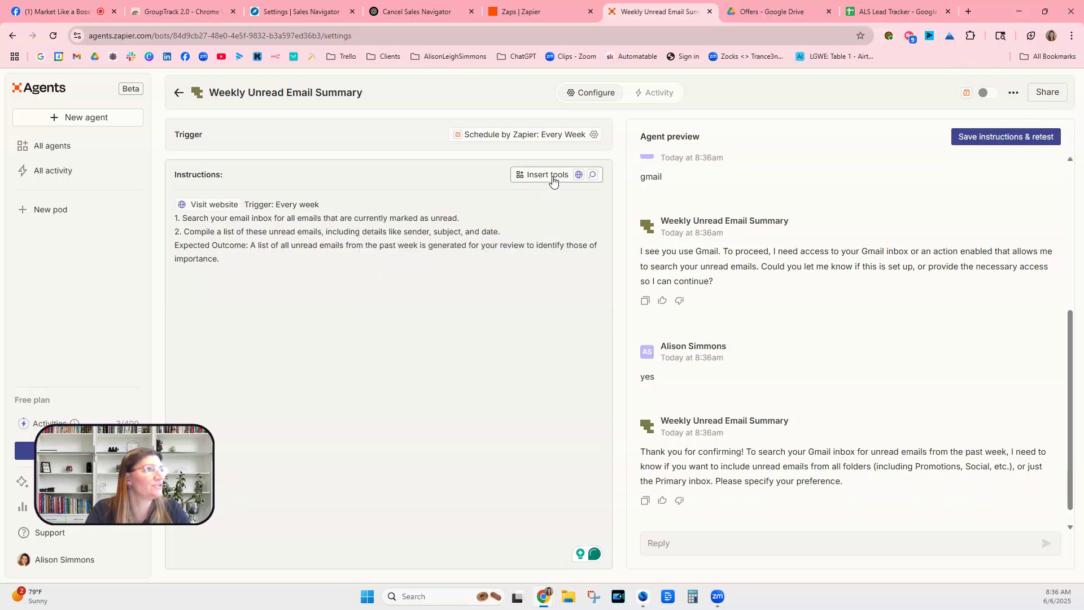
pyautogui.click(552, 177)
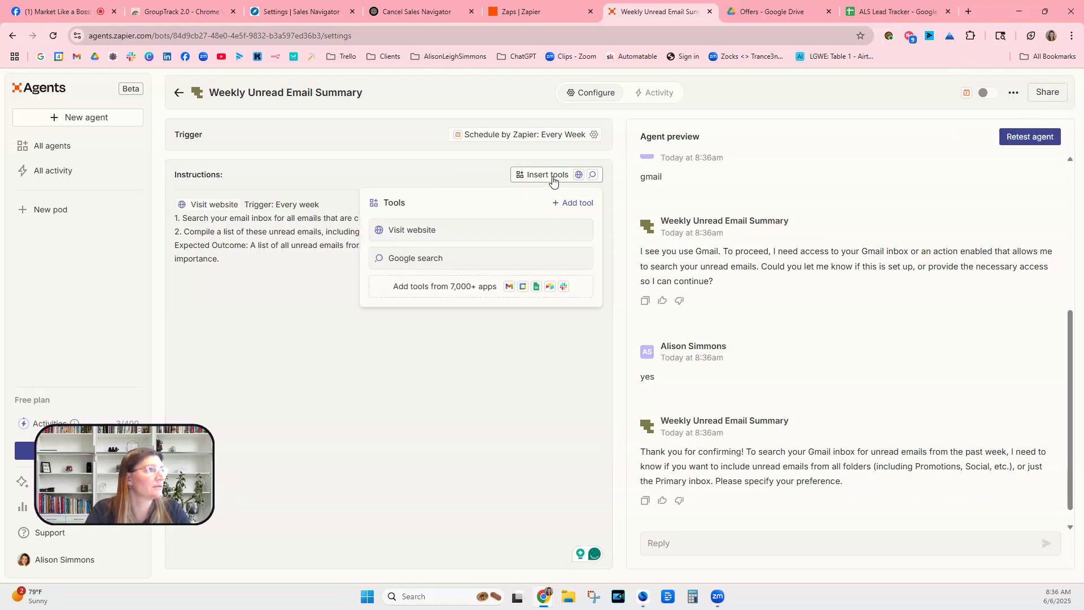
pyautogui.click(510, 289)
pyautogui.click(506, 280)
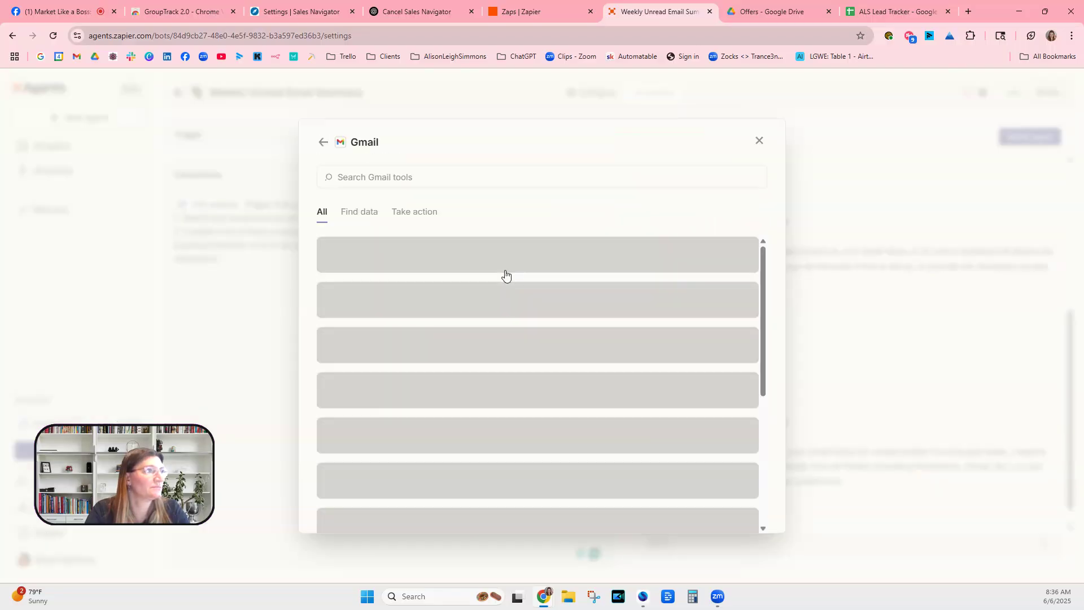
pyautogui.click(502, 259)
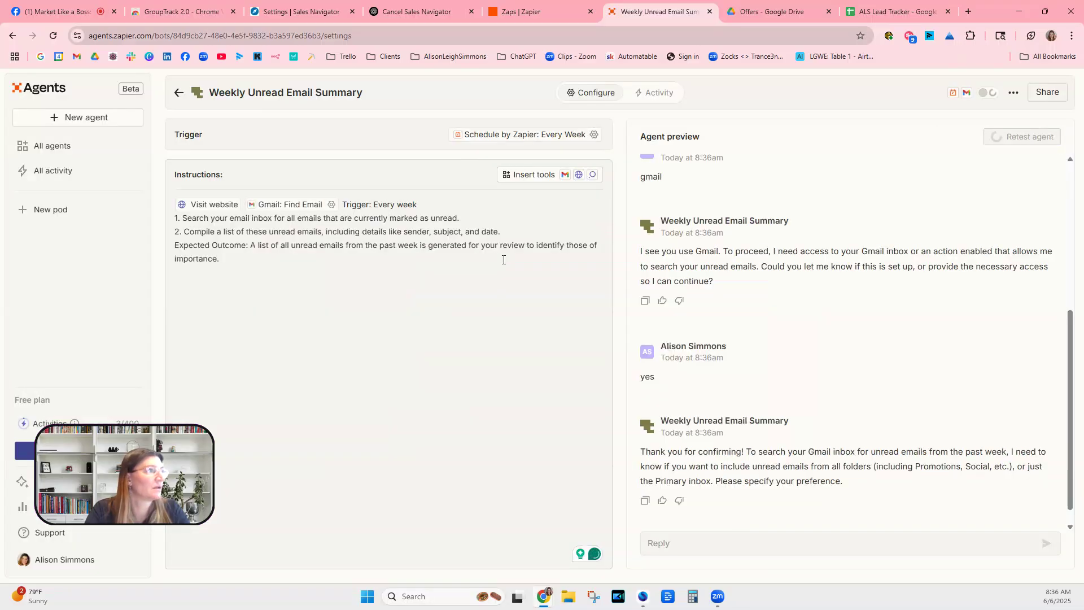
# Step: Reply "yes, all" to the agent's question about which Gmail folders to include
pyautogui.click(726, 545)
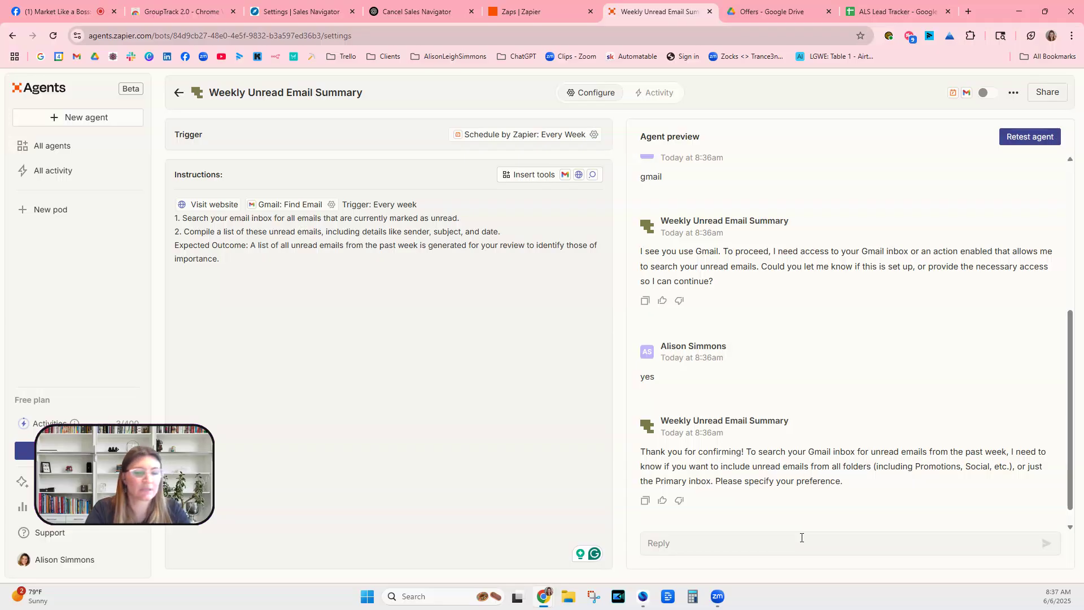
pyautogui.write('yes, all')
pyautogui.press('Return')
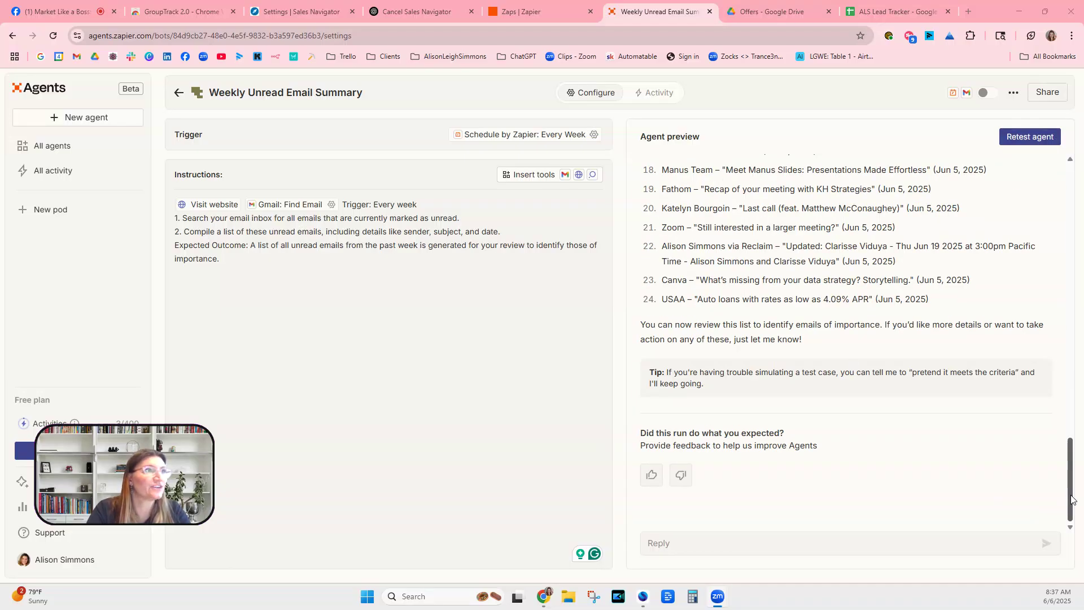
# Step: Review the agent's unread email list and reply "great! I want these to be email to me"
pyautogui.scroll(10, 1072, 453)
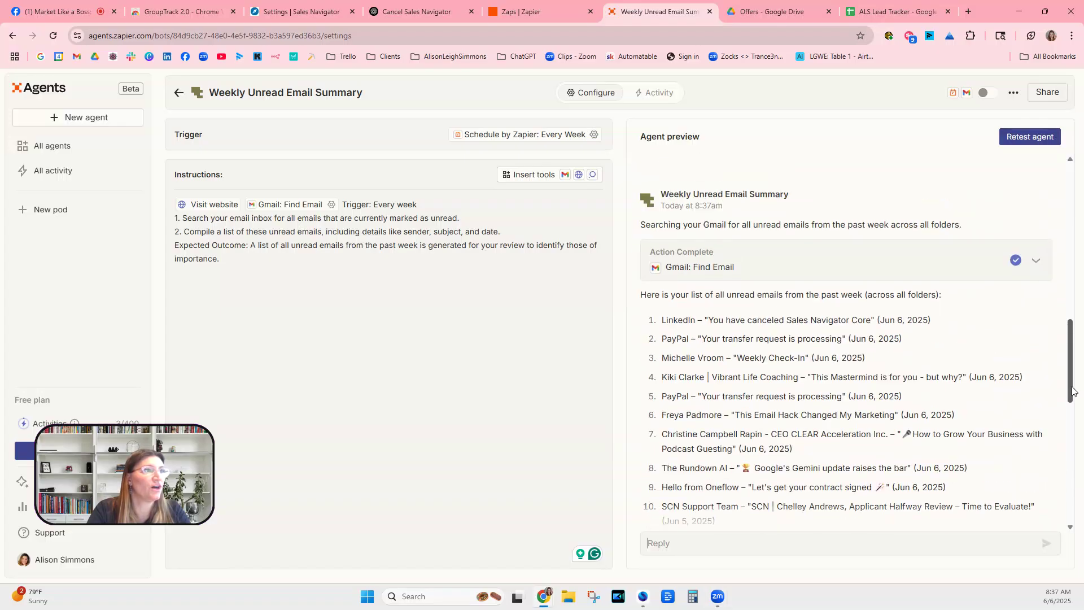
pyautogui.scroll(-10, 1072, 426)
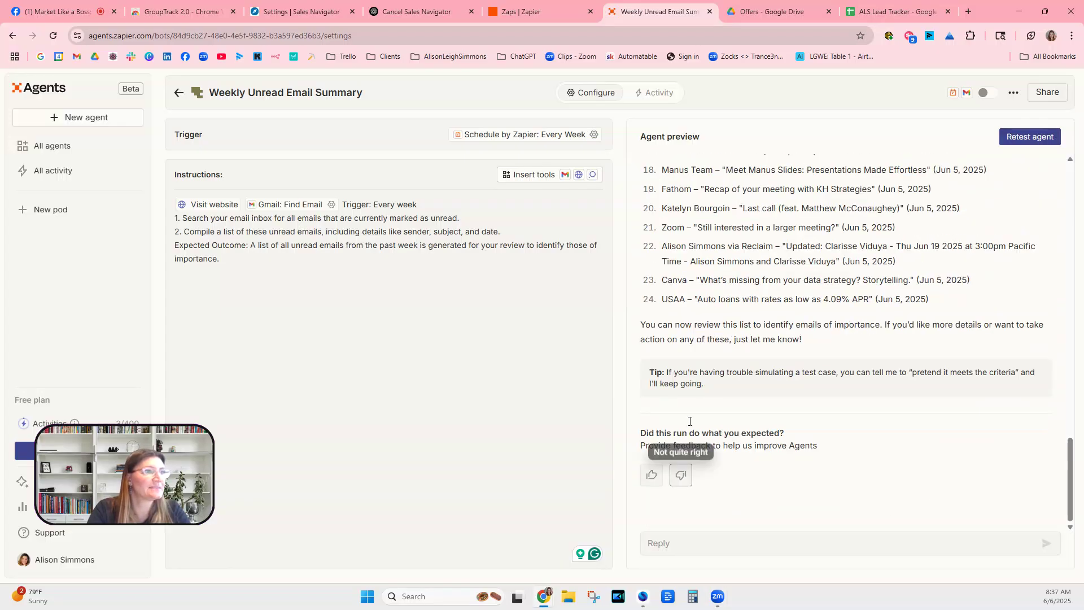
pyautogui.write('g')
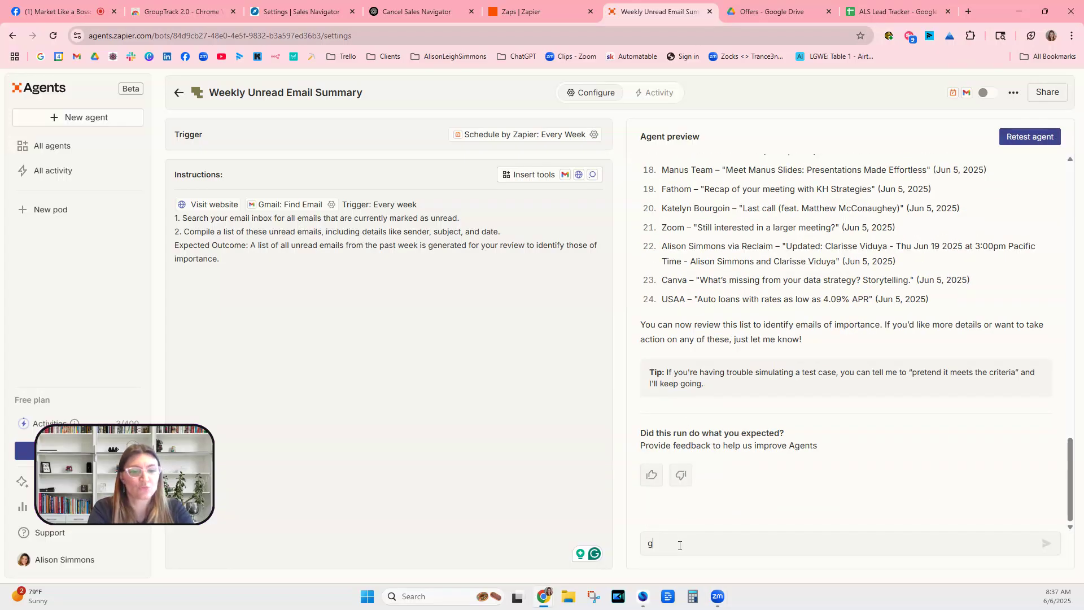
pyautogui.write('reat! I want th')
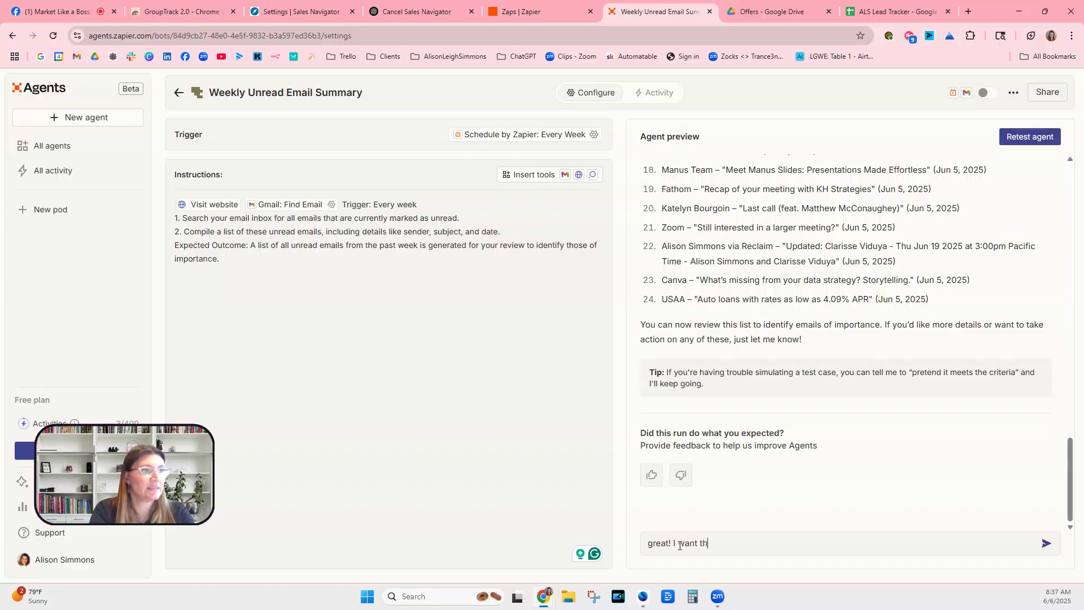
pyautogui.write('ese to be email')
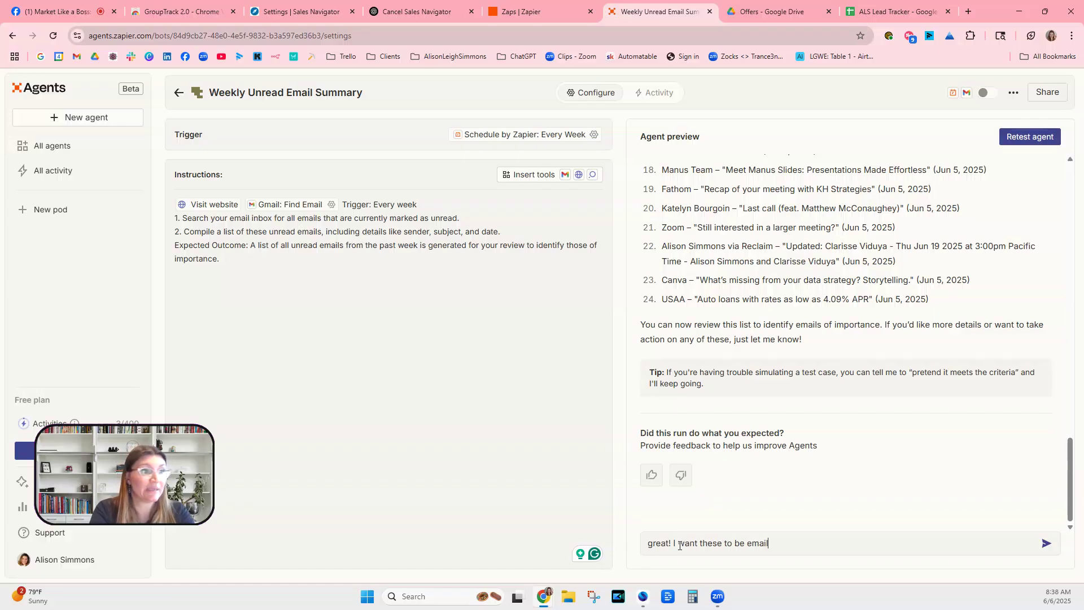
pyautogui.write(' to me')
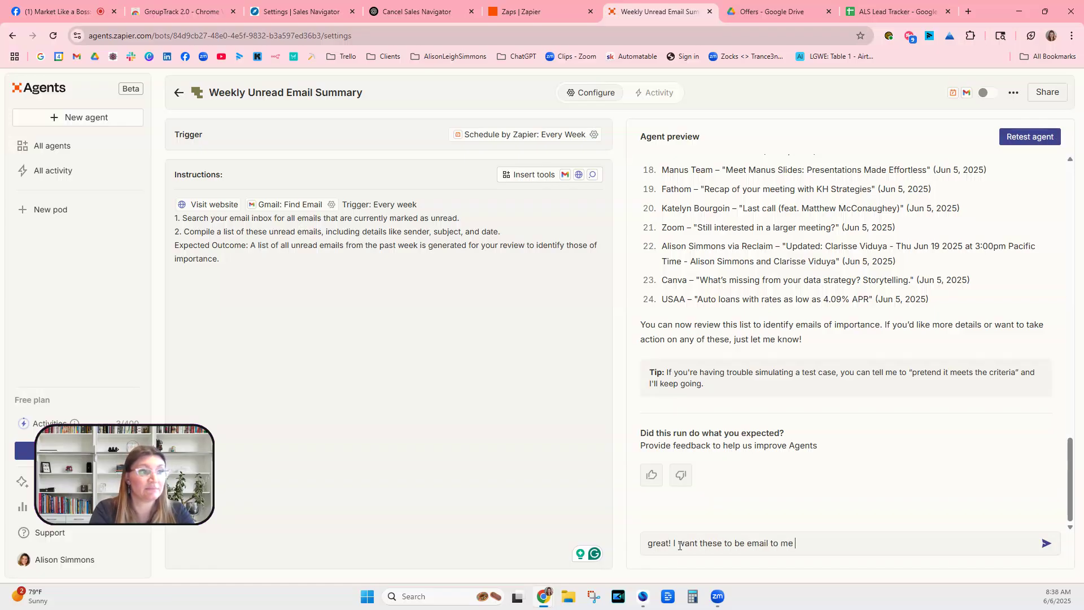
pyautogui.press('Return')
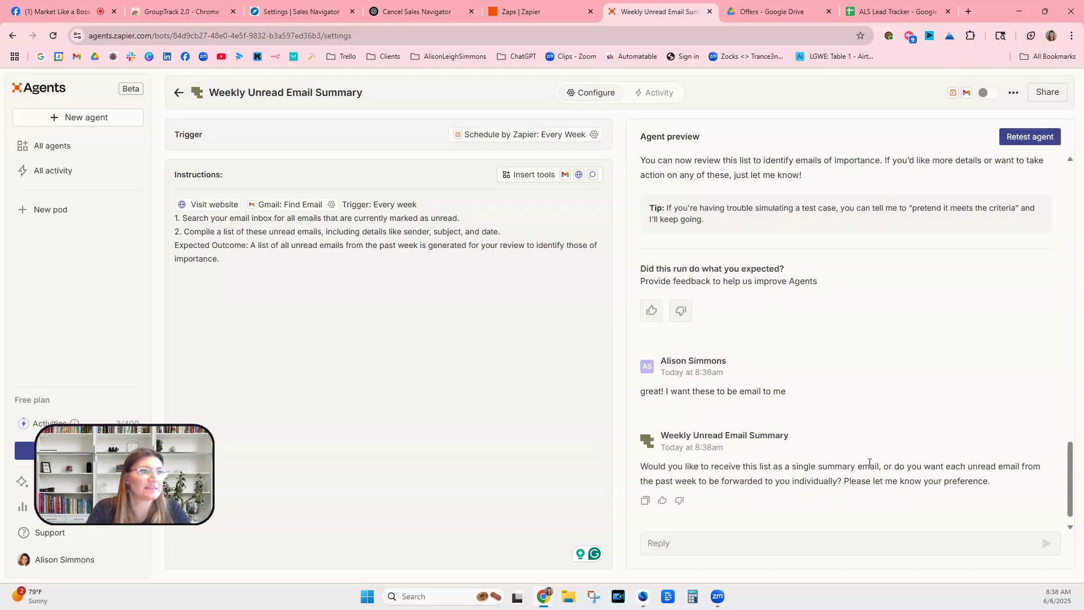
# Step: Answer the agent's delivery format questions with "yes" and "one email to me with this summary"
pyautogui.write('yes')
pyautogui.press('Return')
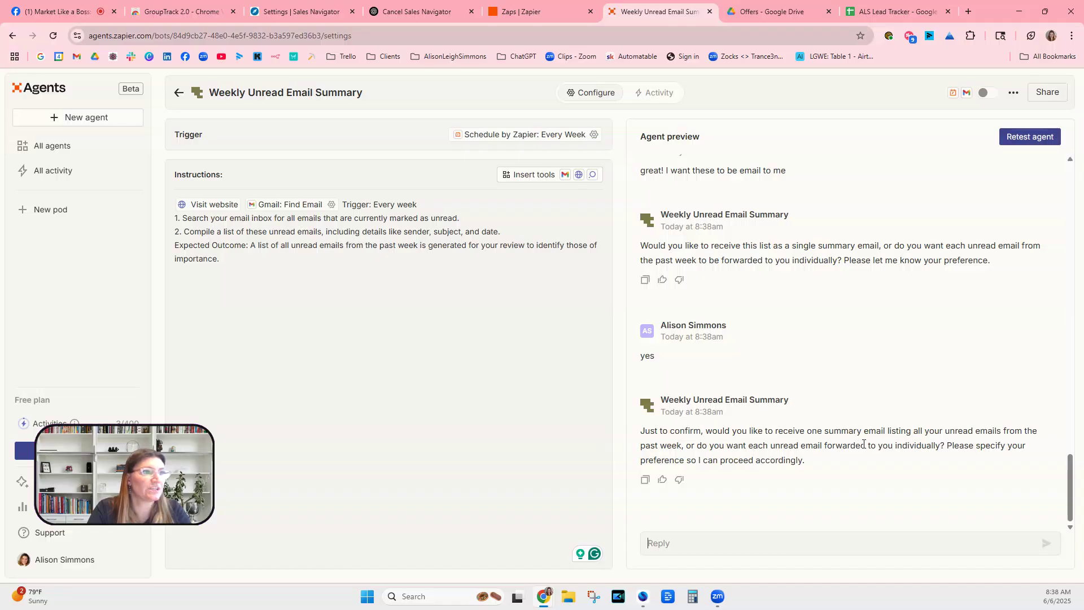
pyautogui.write('one eail')
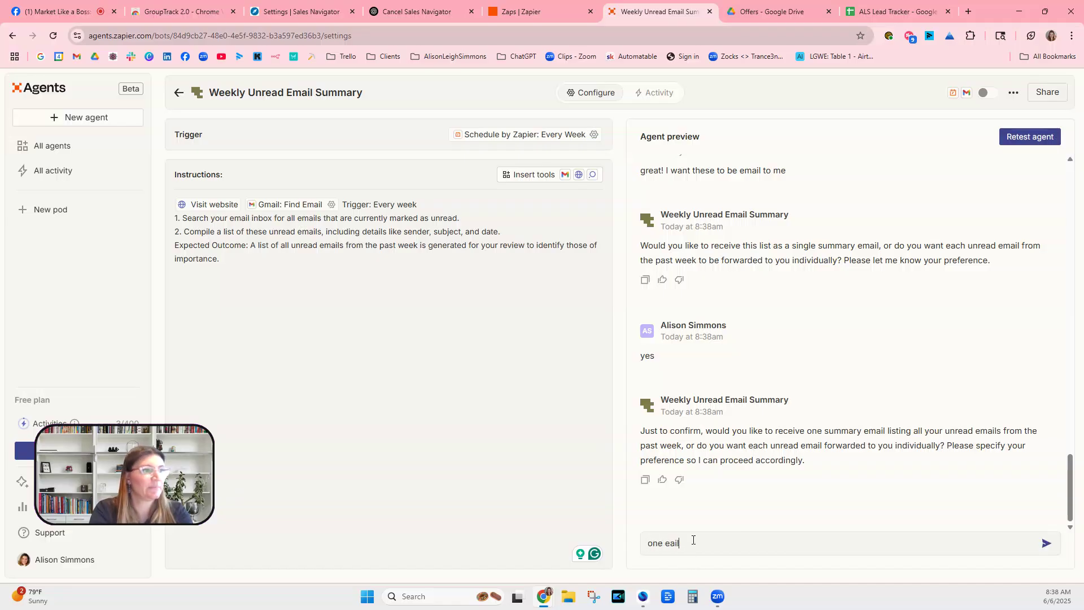
pyautogui.press('BackSpace')
pyautogui.press('BackSpace')
pyautogui.press('BackSpace')
pyautogui.write('mail to')
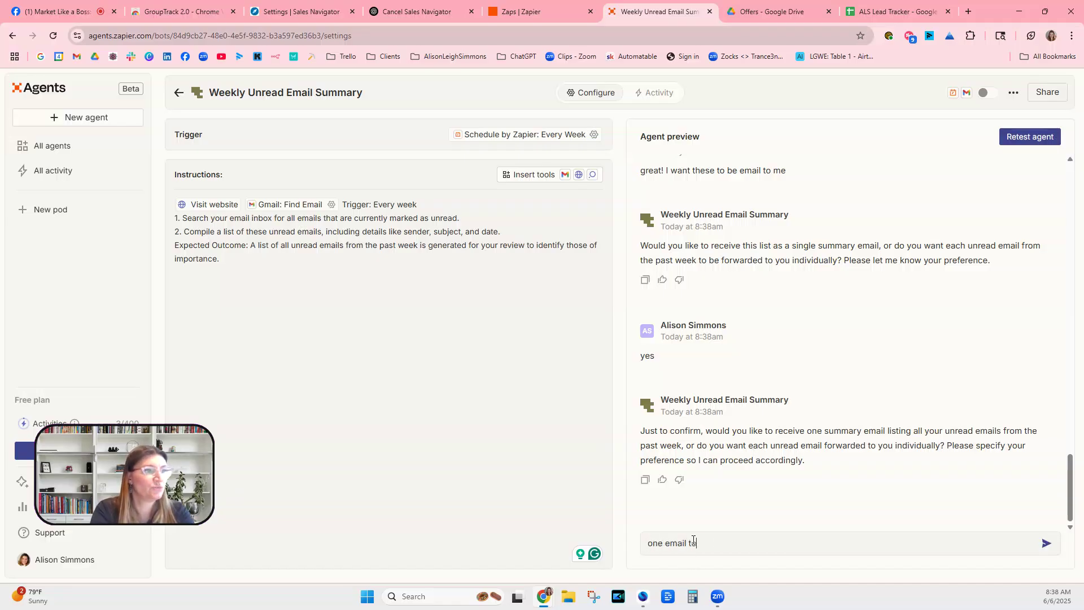
pyautogui.write(' me with this summary')
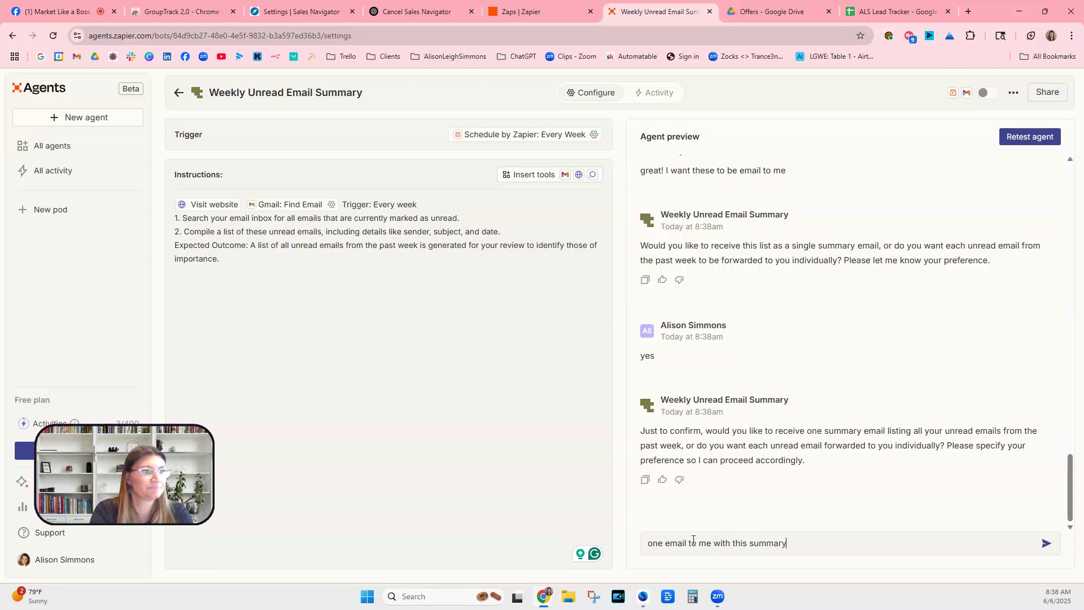
pyautogui.press('Return')
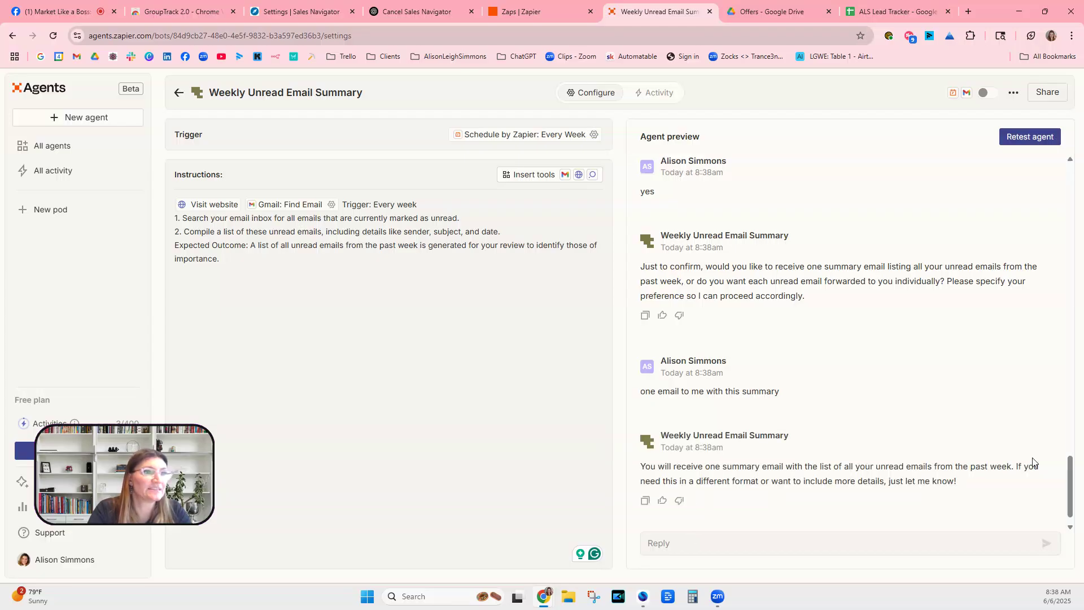
# Step: Decline format changes and request a test by replying "no, this good. test it"
pyautogui.scroll(-1, 1068, 491)
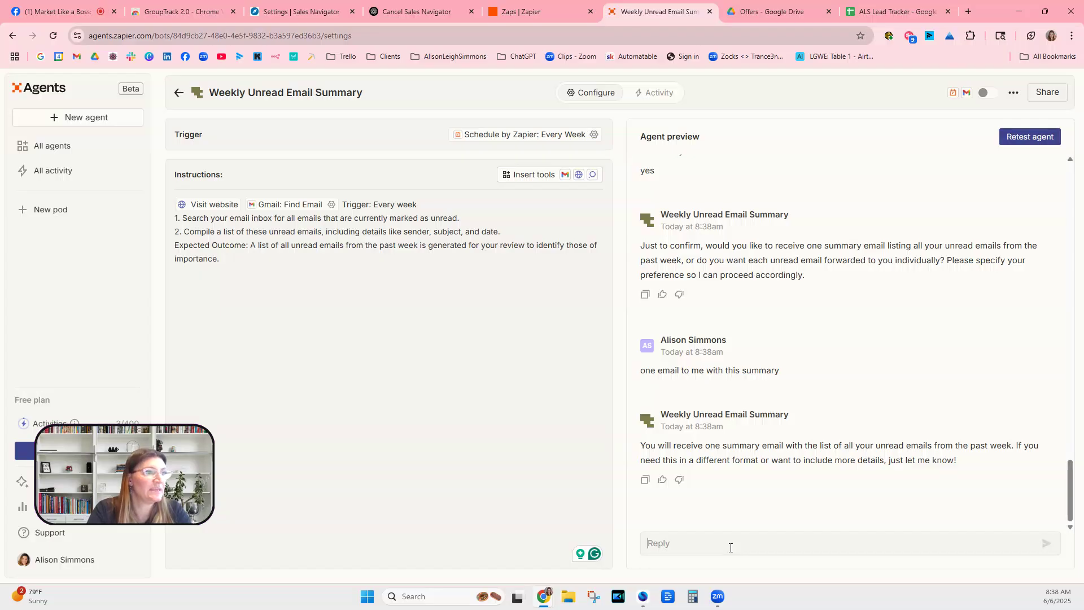
pyautogui.write('no')
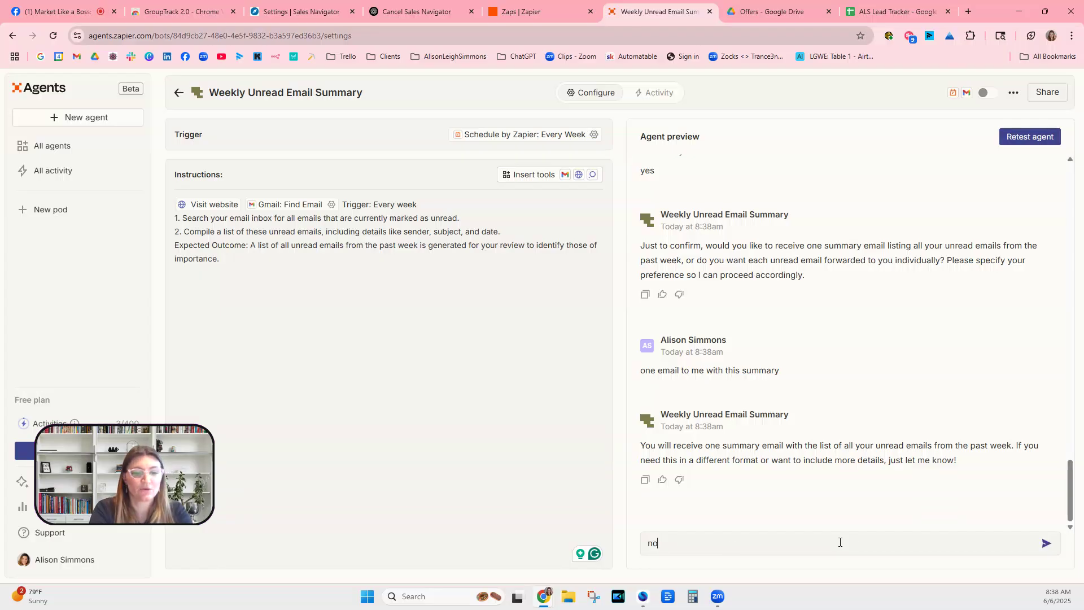
pyautogui.write(', this good')
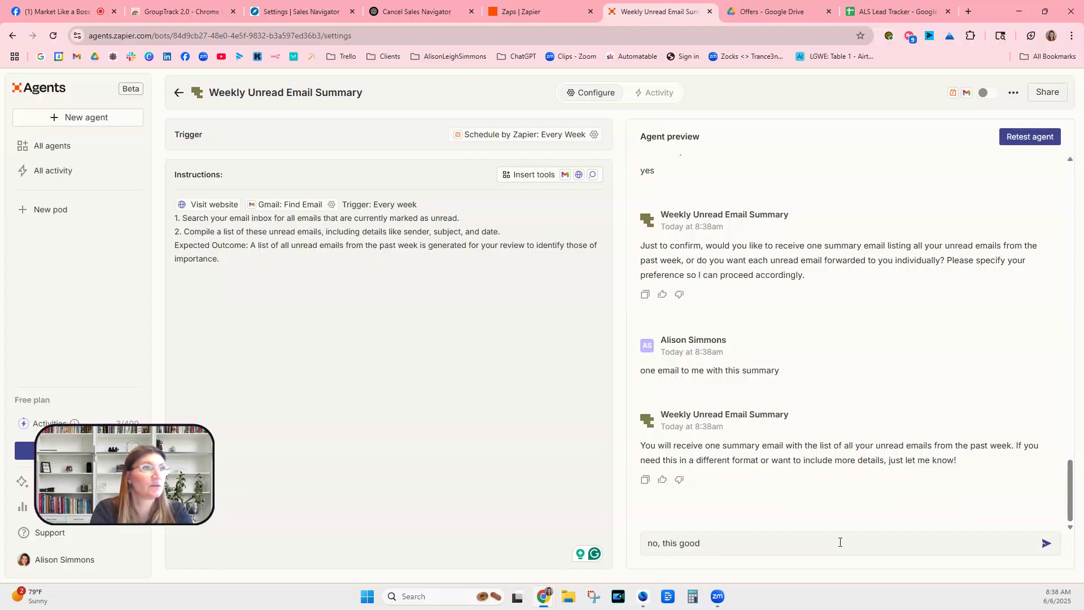
pyautogui.write('. test it')
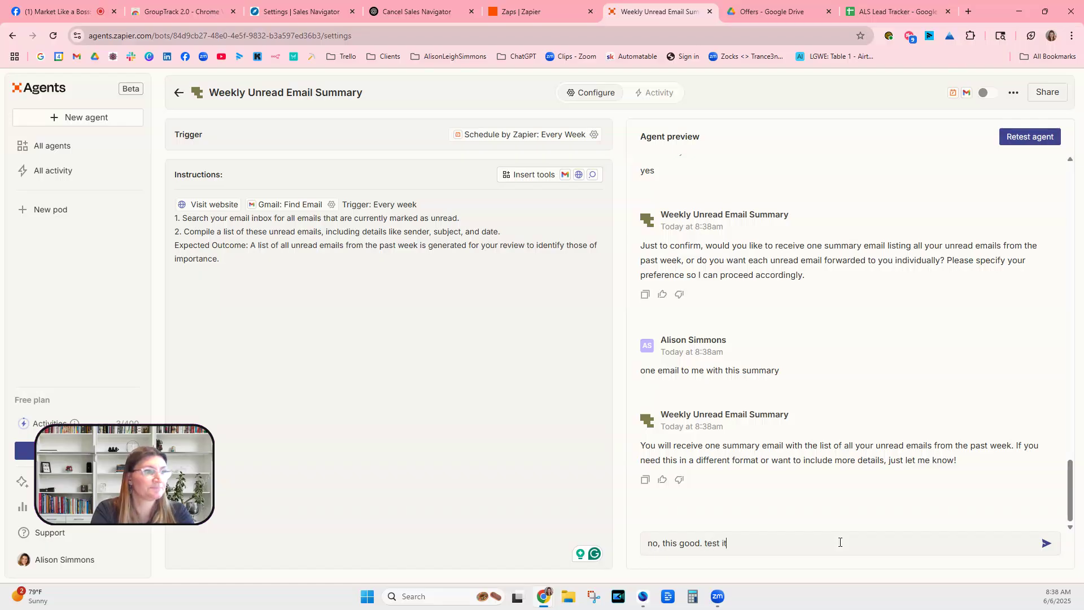
pyautogui.press('Return')
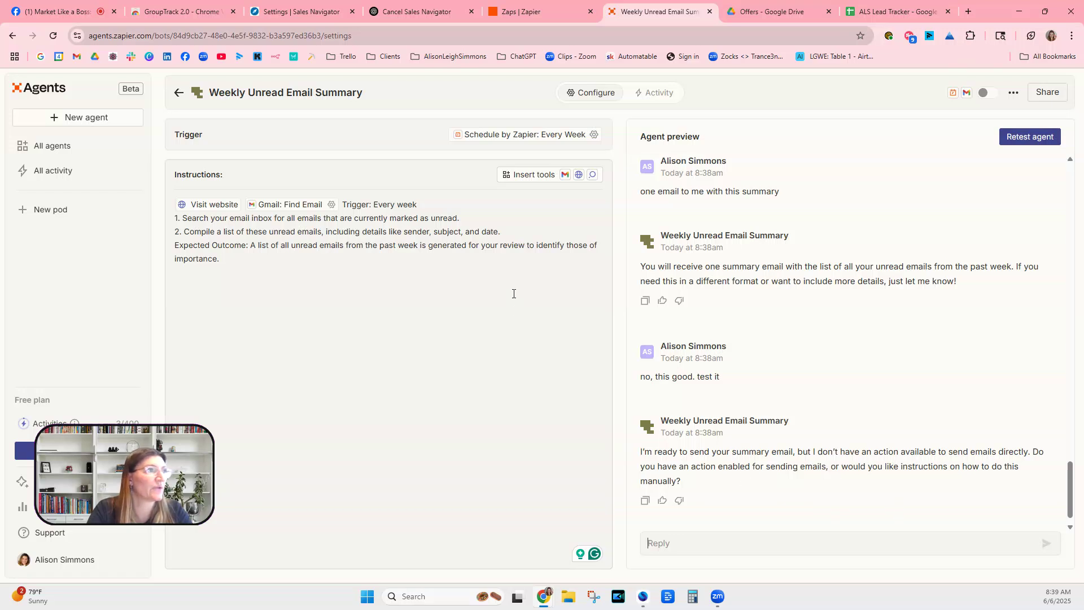
# Step: Add the Gmail: Send Email tool to the agent's instructions
pyautogui.click(535, 176)
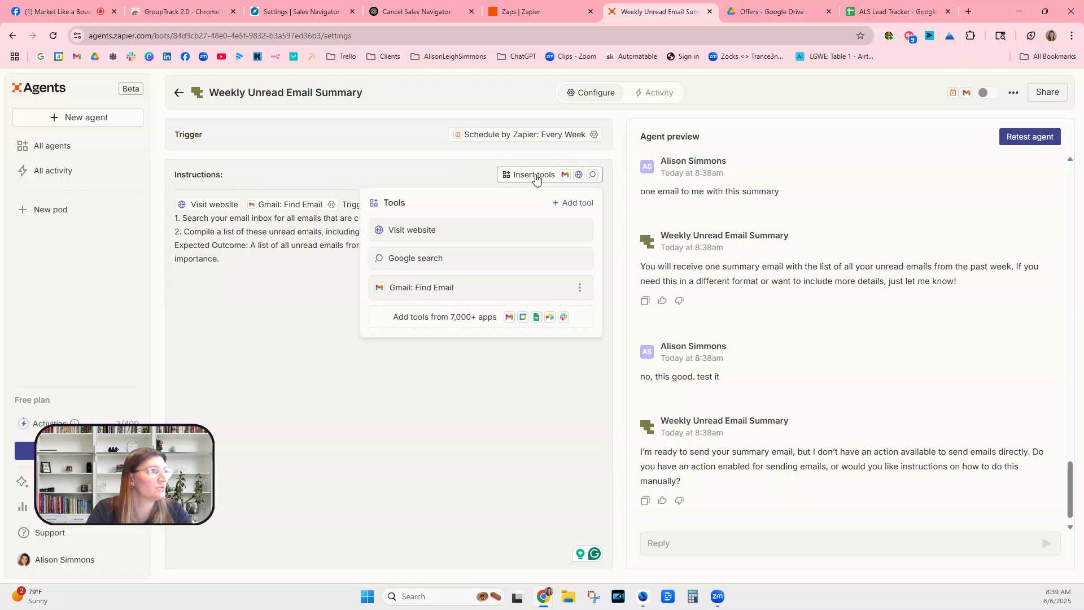
pyautogui.click(513, 321)
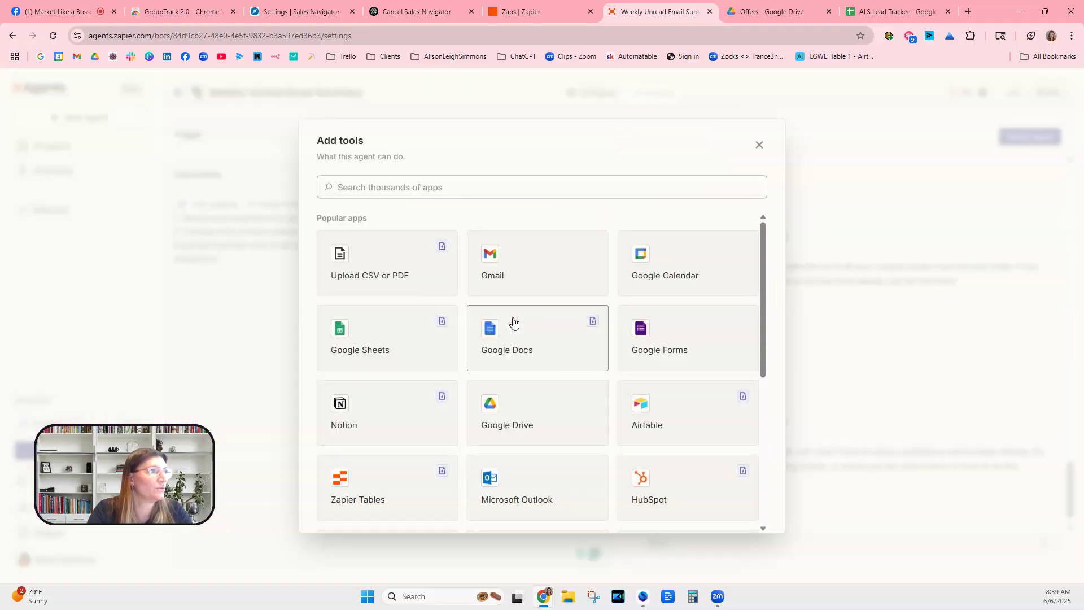
pyautogui.click(517, 268)
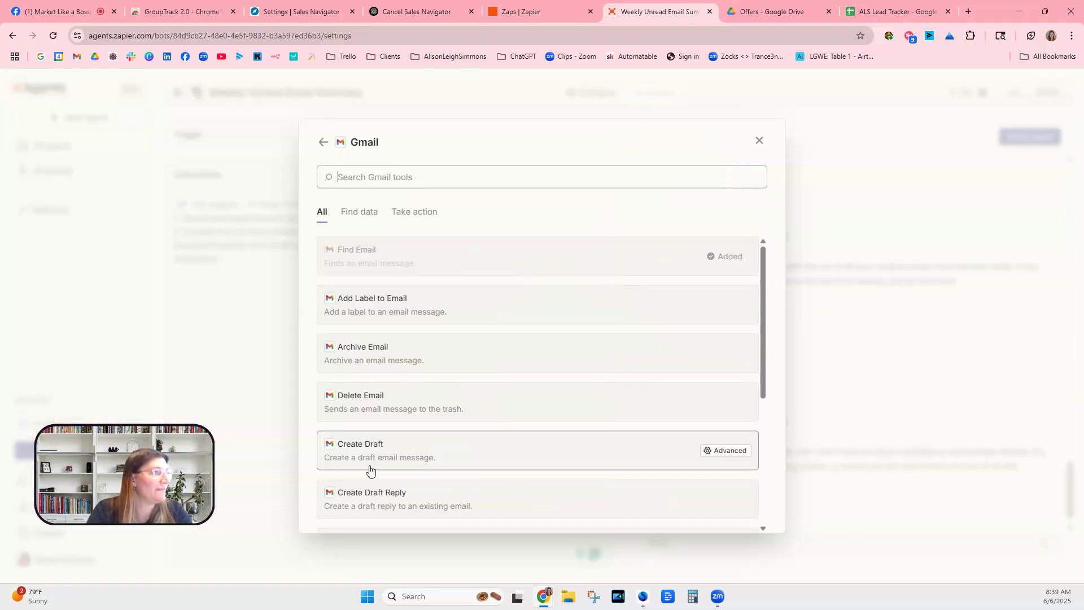
pyautogui.moveTo(761, 348); pyautogui.dragTo(757, 439)
pyautogui.scroll(-1, 445, 368)
pyautogui.click(433, 414)
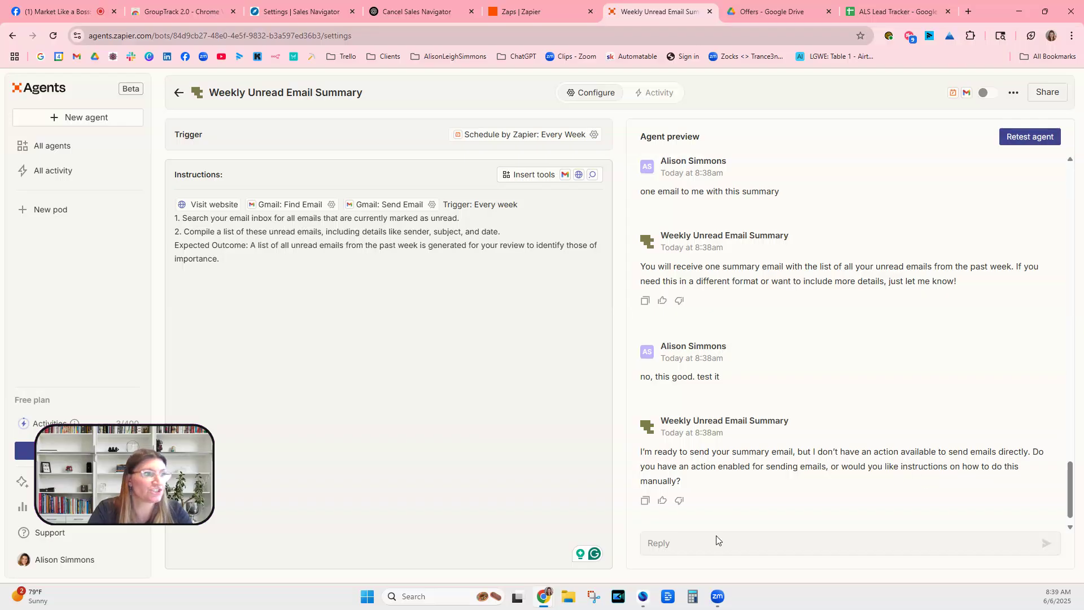
# Step: Reply "it has been added" to the agent and approve the previewed summary email for sending
pyautogui.click(681, 539)
pyautogui.write('it has abil')
pyautogui.press('BackSpace')
pyautogui.press('BackSpace')
pyautogui.press('BackSpace')
pyautogui.press('BackSpace')
pyautogui.write('been added')
pyautogui.press('Return')
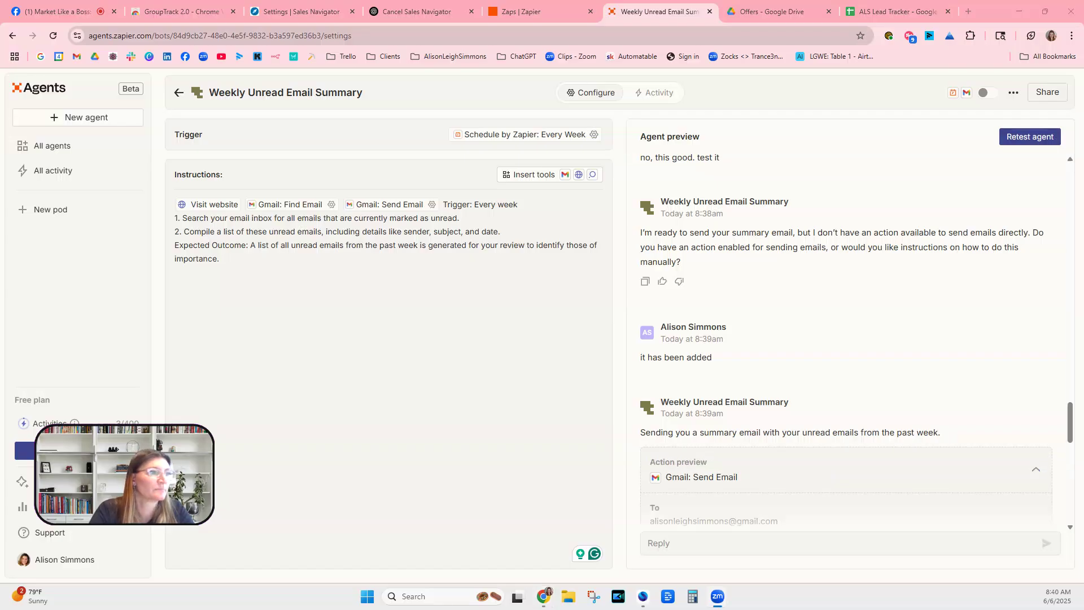
pyautogui.moveTo(1068, 433); pyautogui.dragTo(1073, 505)
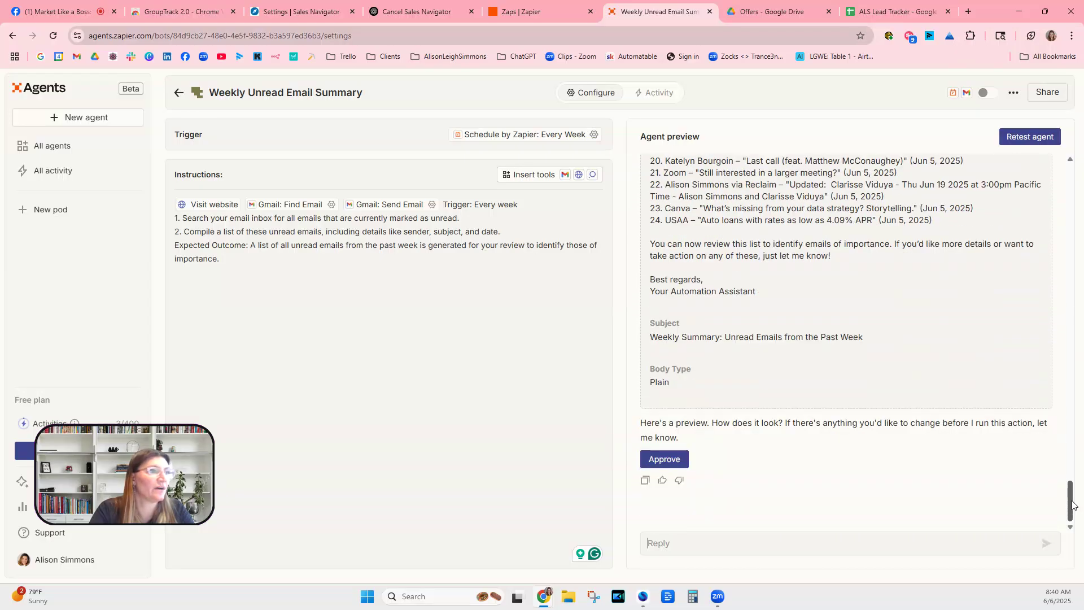
pyautogui.click(664, 457)
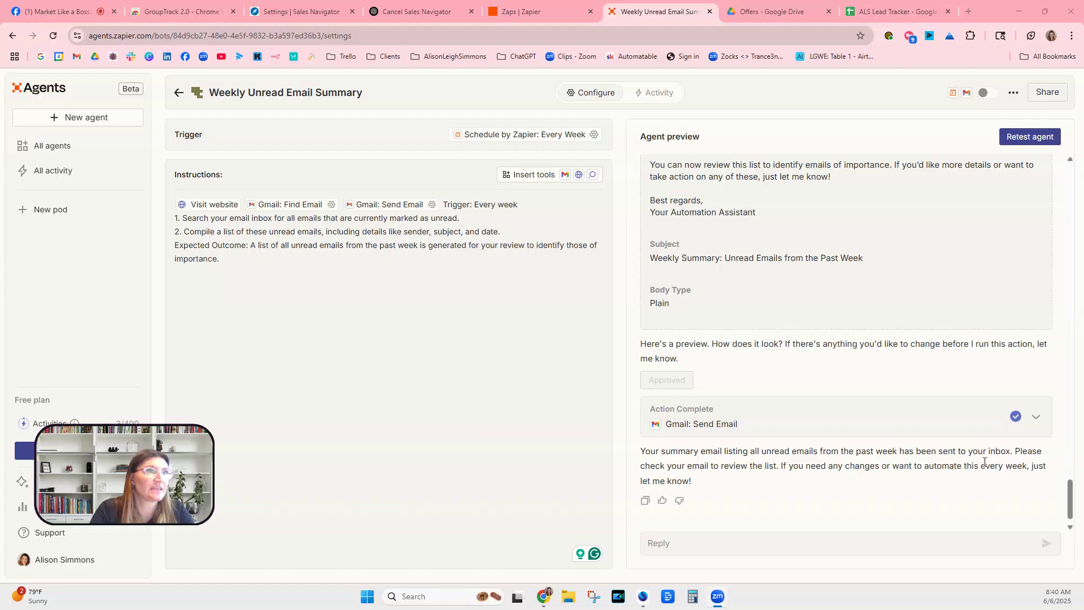
# Step: Switch to Gmail in Shift and open the "Weekly Summary: Unread Emails from the Past Week" message in the inbox
pyautogui.click(643, 596)
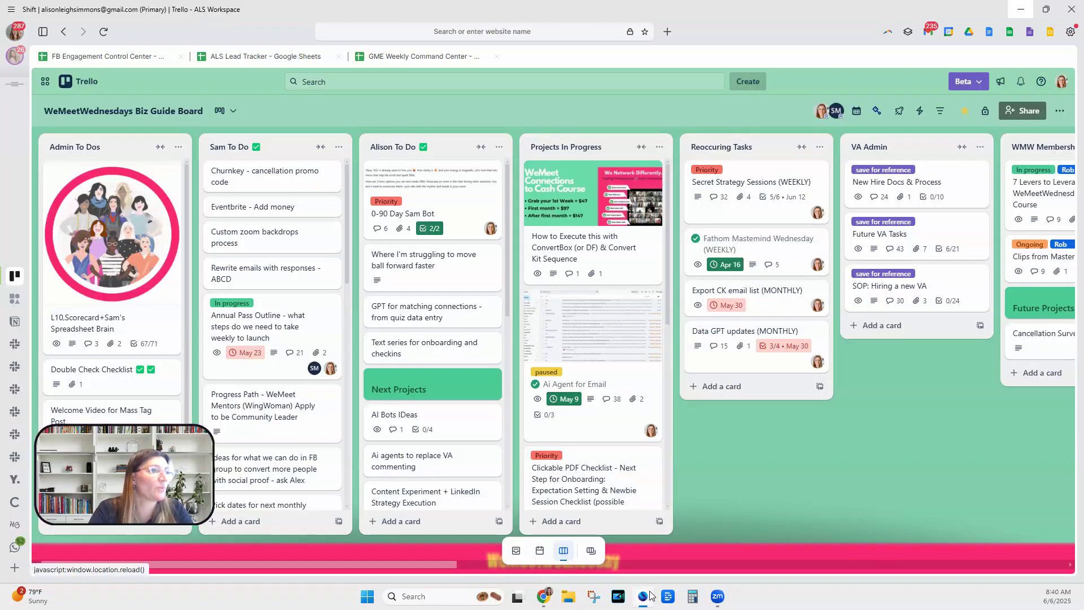
pyautogui.click(928, 31)
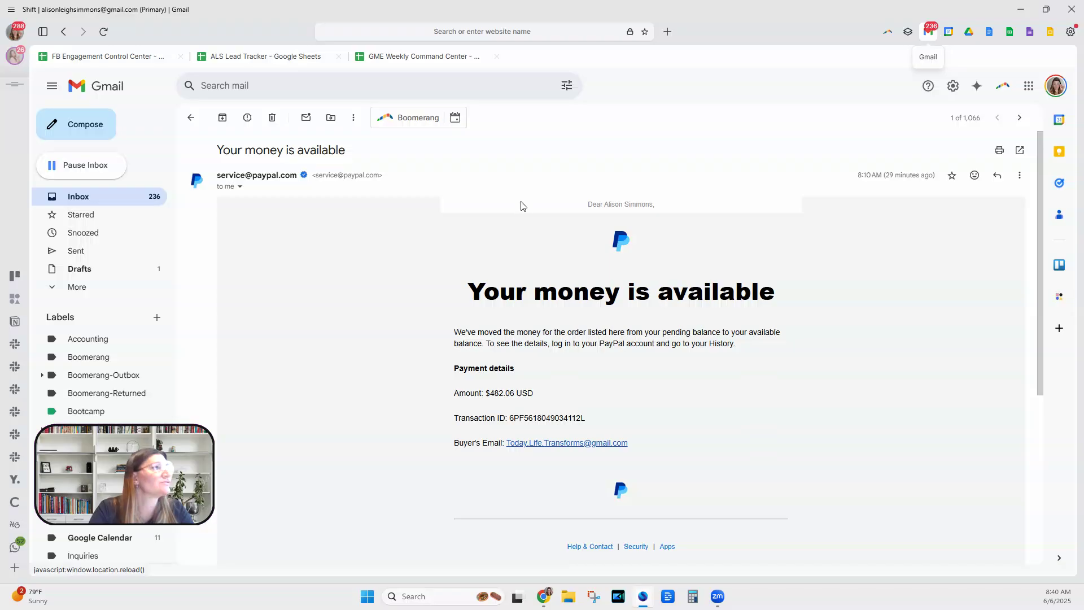
pyautogui.click(191, 117)
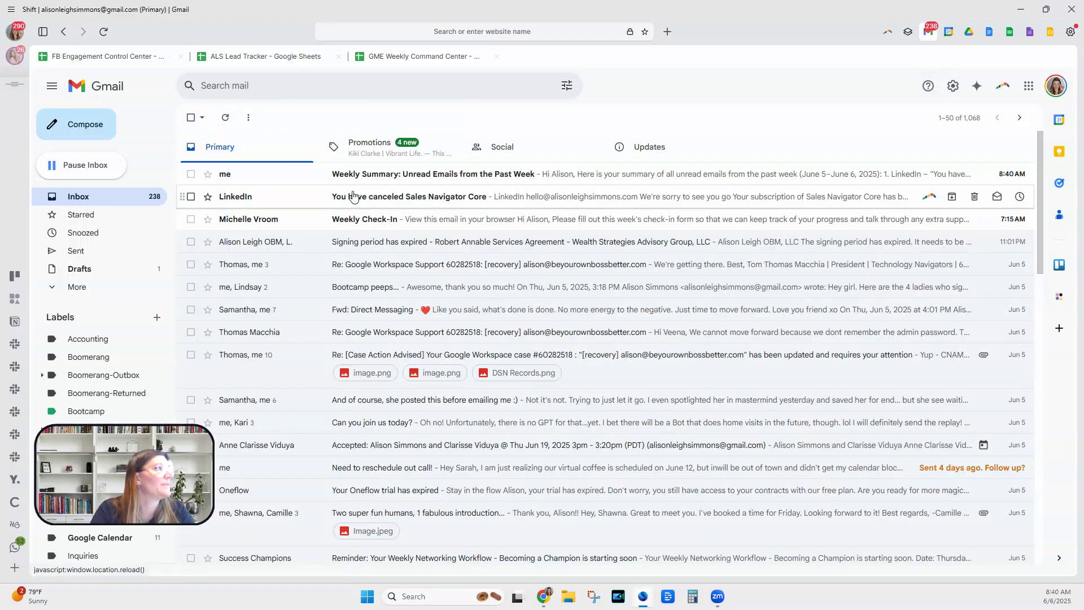
pyautogui.click(392, 179)
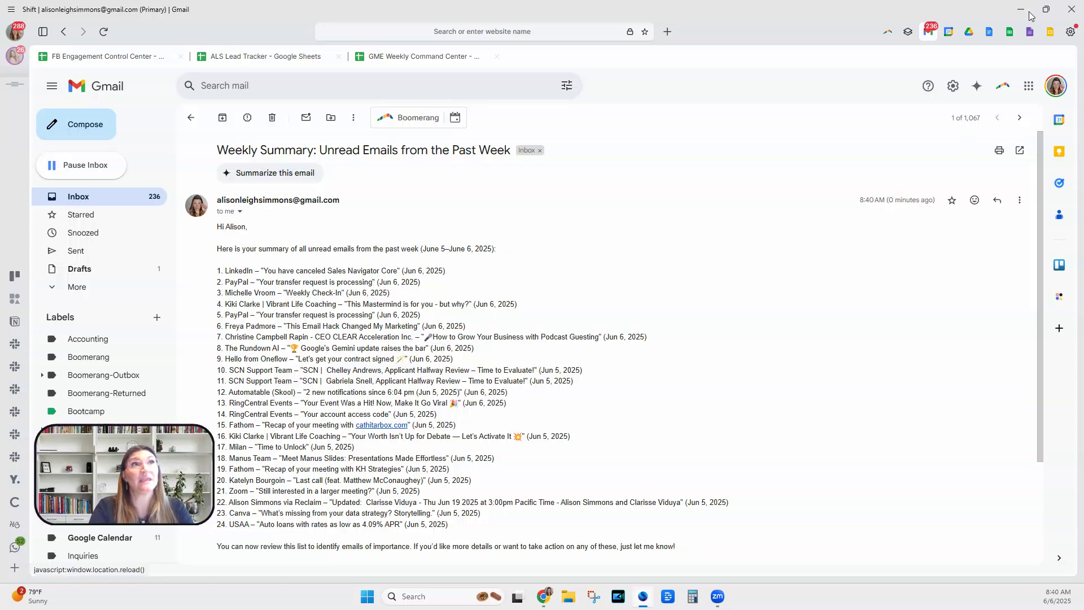
# Step: Switch back to Zapier Agents, turn on the Weekly Unread Email Summary agent, and return to the list of all agents
pyautogui.click(1027, 12)
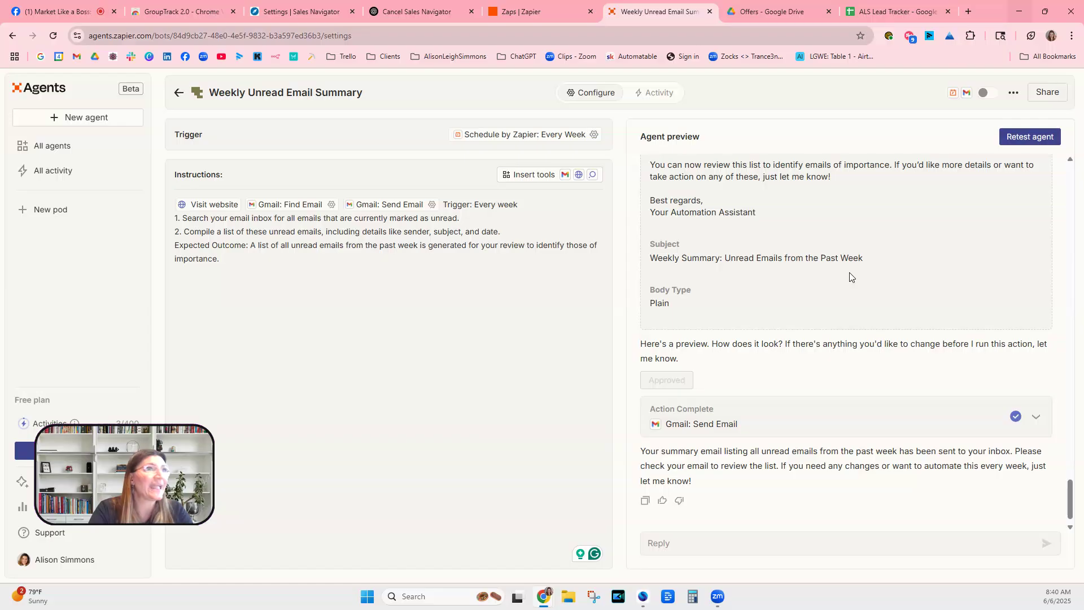
pyautogui.click(995, 97)
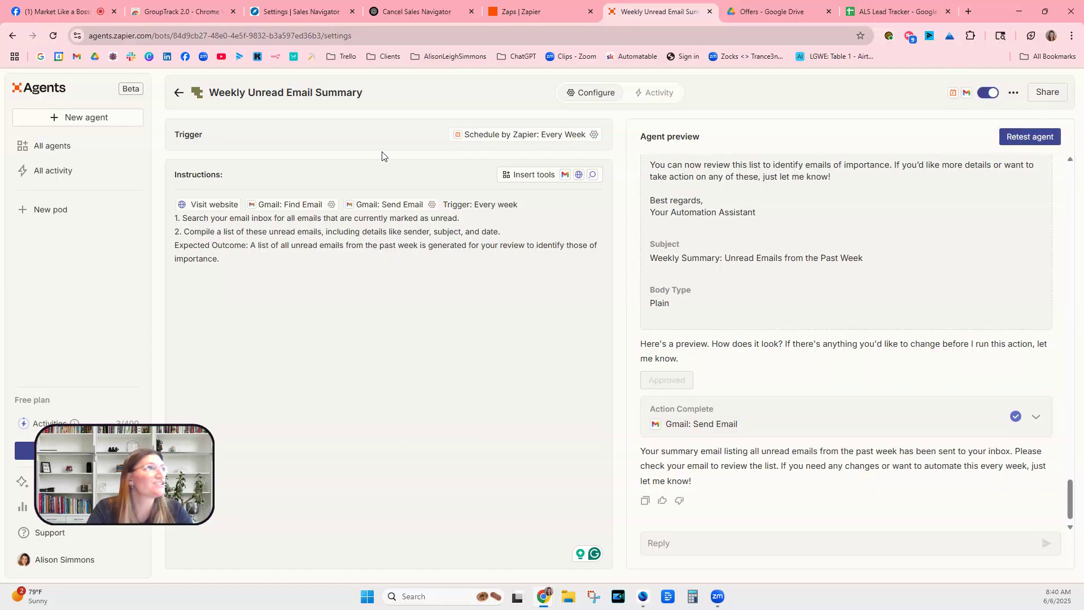
pyautogui.click(178, 94)
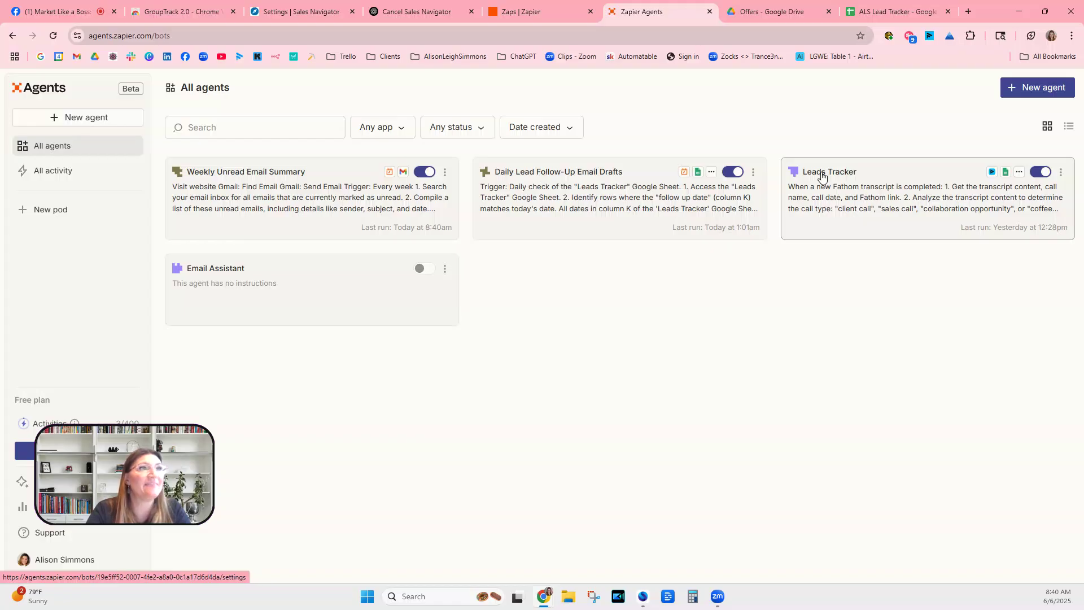
# Step: Switch to the ALS Lead Tracker sheet and review the Lead Stage, Lead Source, Lead Status and Offer dropdown options in row 69
pyautogui.click(899, 12)
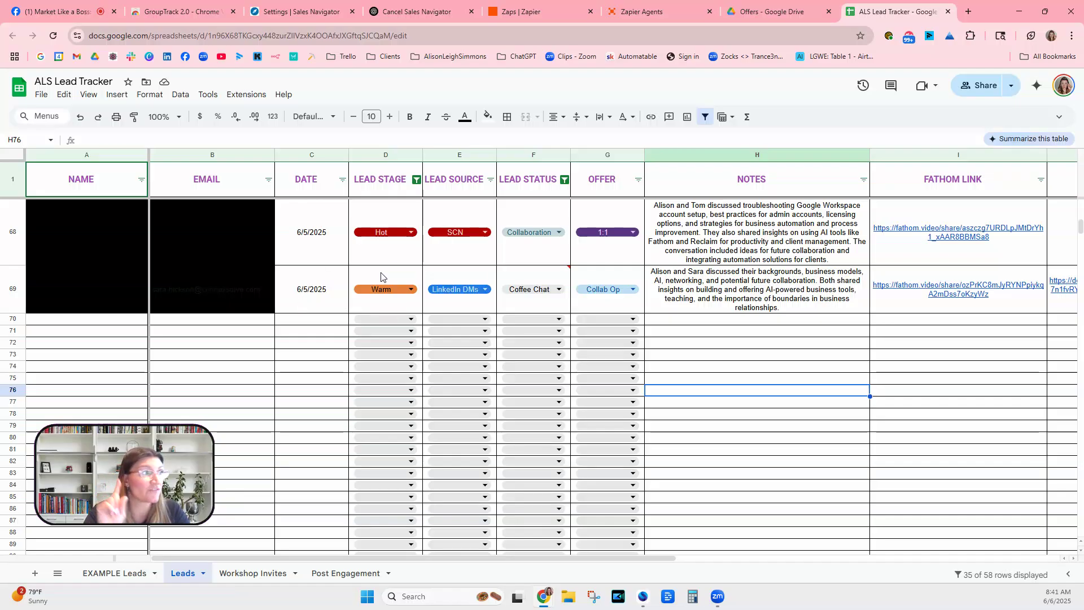
pyautogui.click(411, 290)
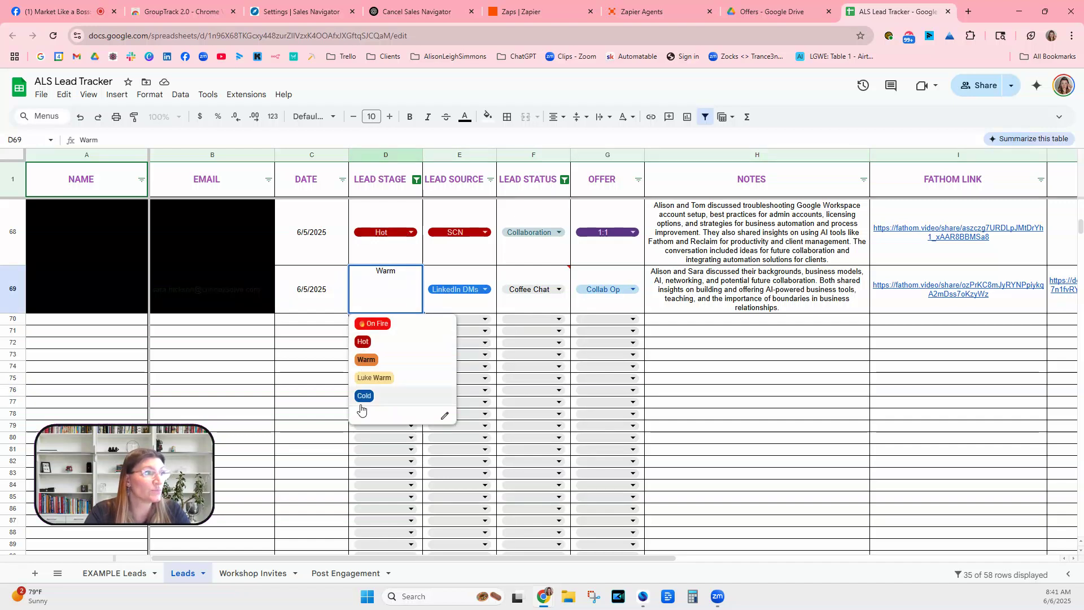
pyautogui.click(477, 291)
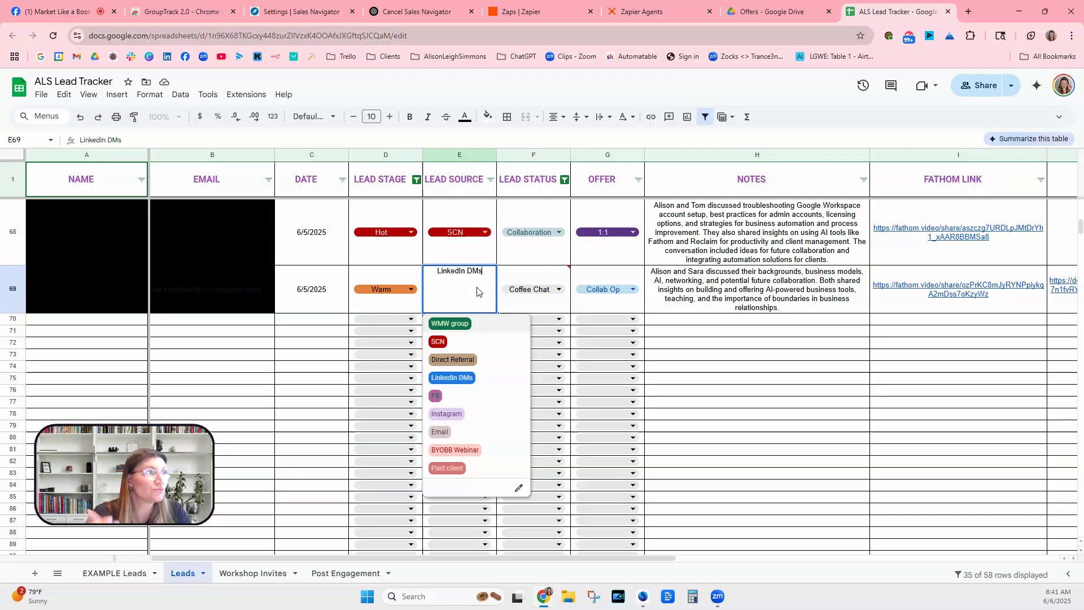
pyautogui.click(544, 293)
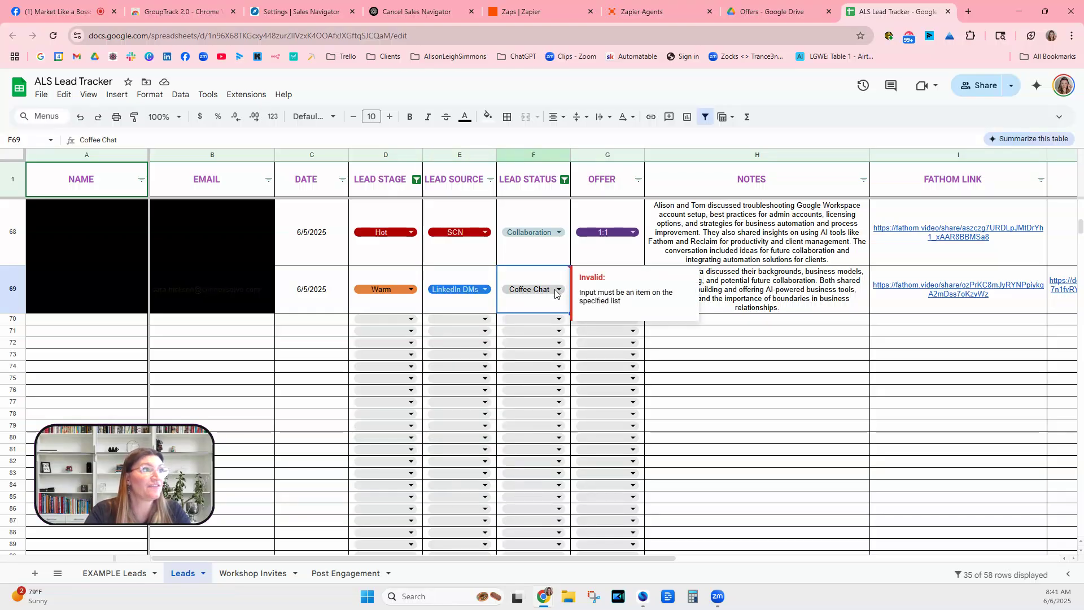
pyautogui.click(558, 290)
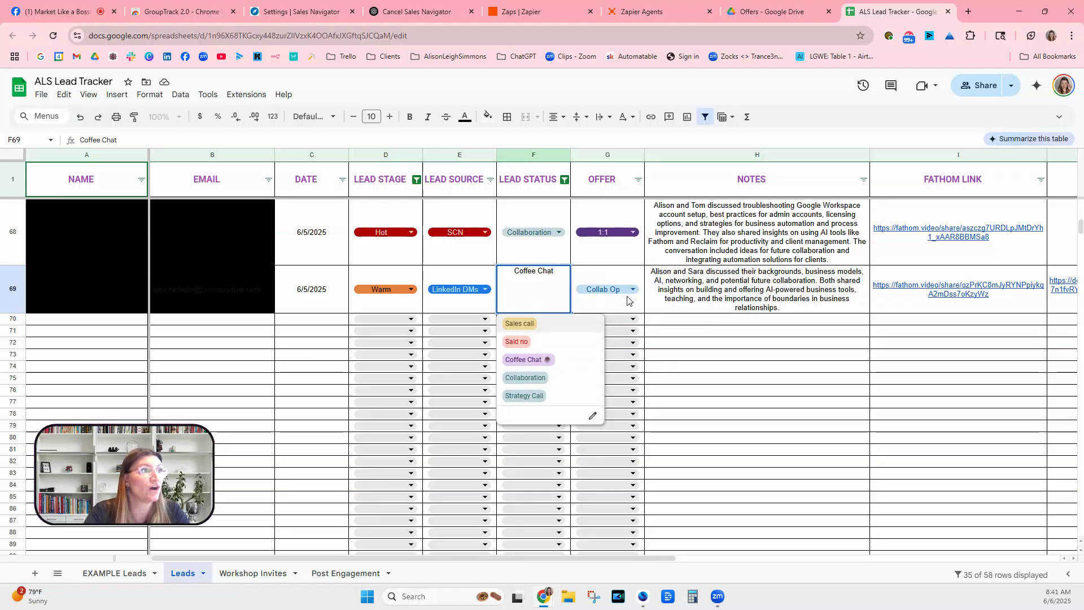
pyautogui.click(635, 293)
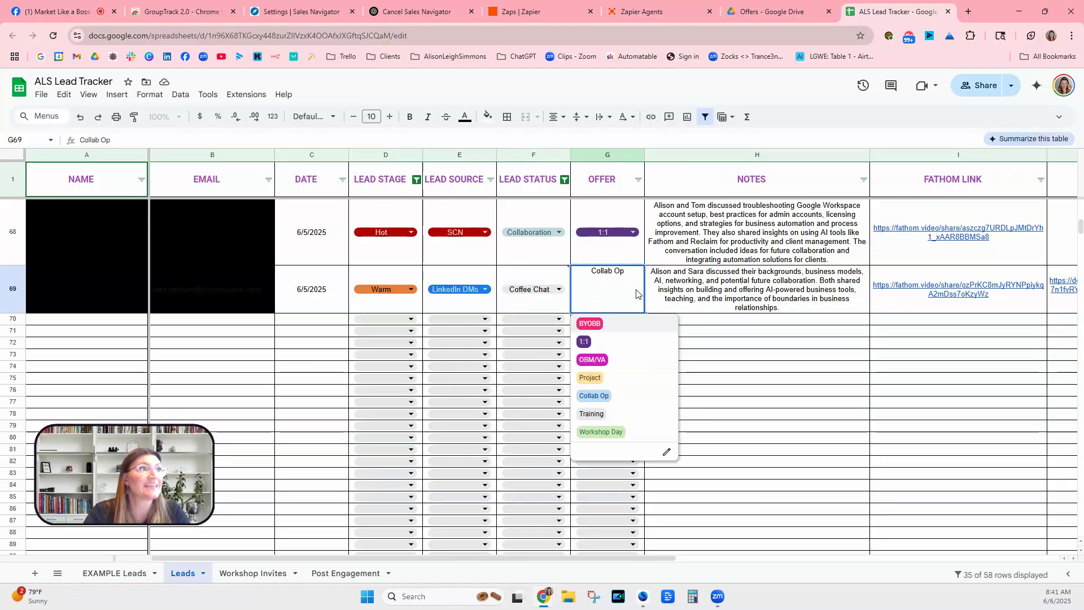
pyautogui.click(712, 317)
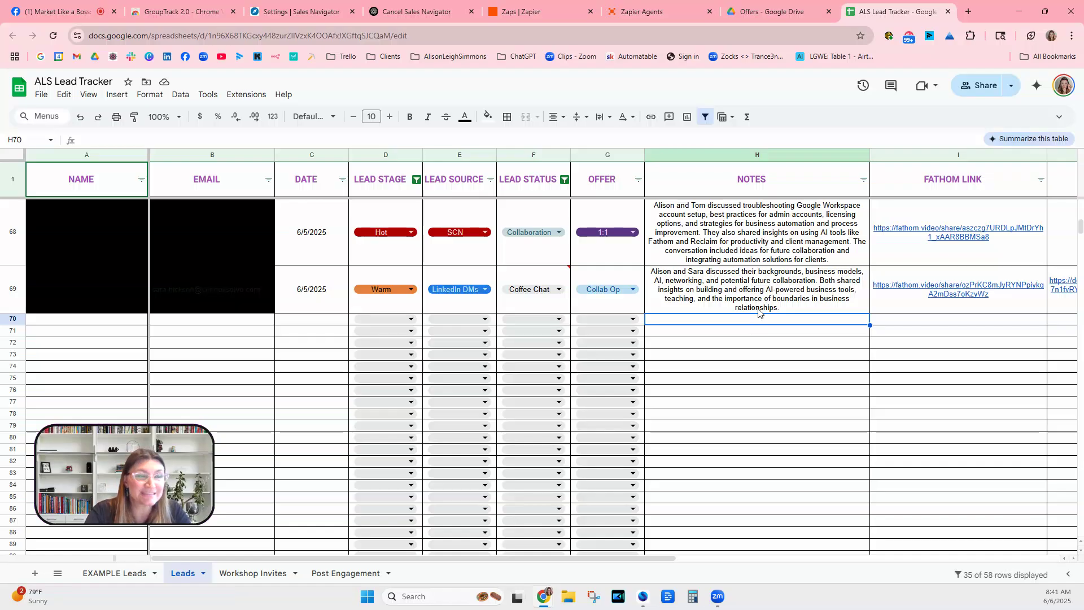
# Step: Review the tracker's Notes, Fathom Link, Fathom Transcript, Next Steps and Follow-Up Date columns, and return to the Zapier Agents overview
pyautogui.moveTo(652, 558); pyautogui.dragTo(813, 556)
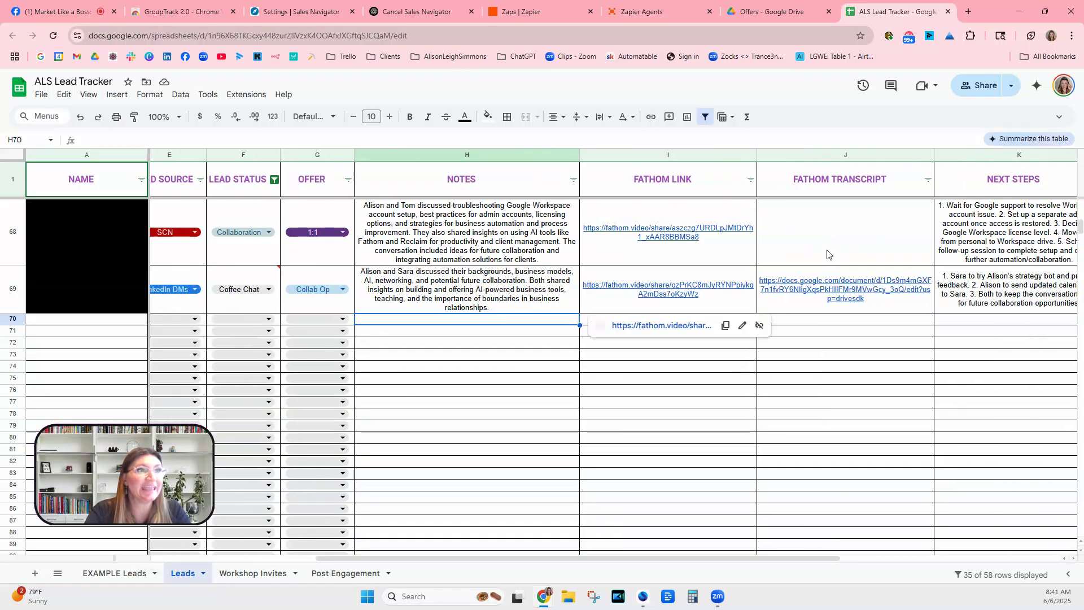
pyautogui.moveTo(876, 312)
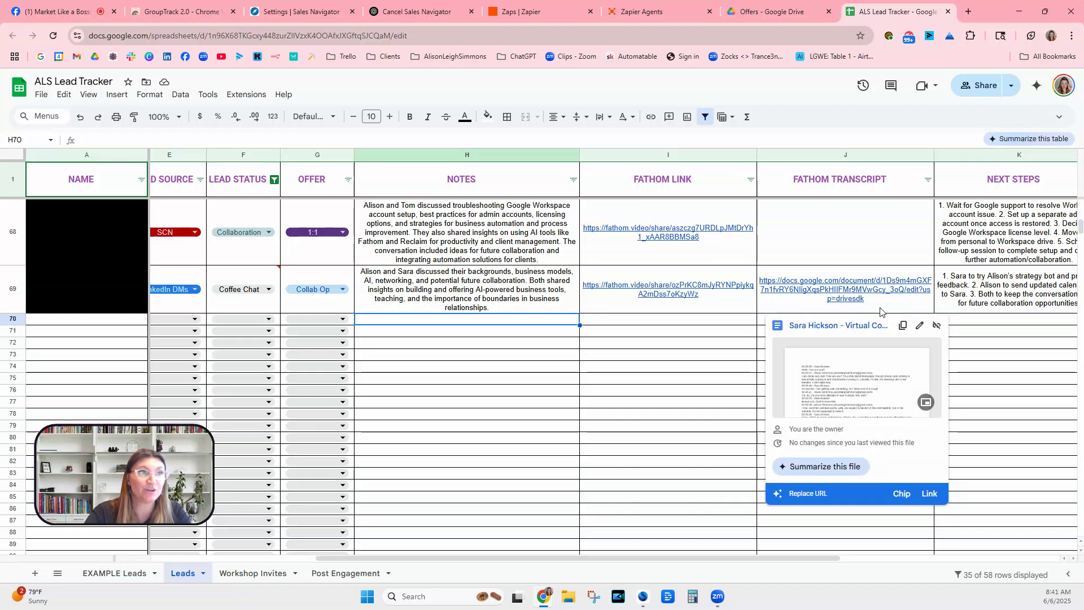
pyautogui.moveTo(750, 559); pyautogui.dragTo(863, 568)
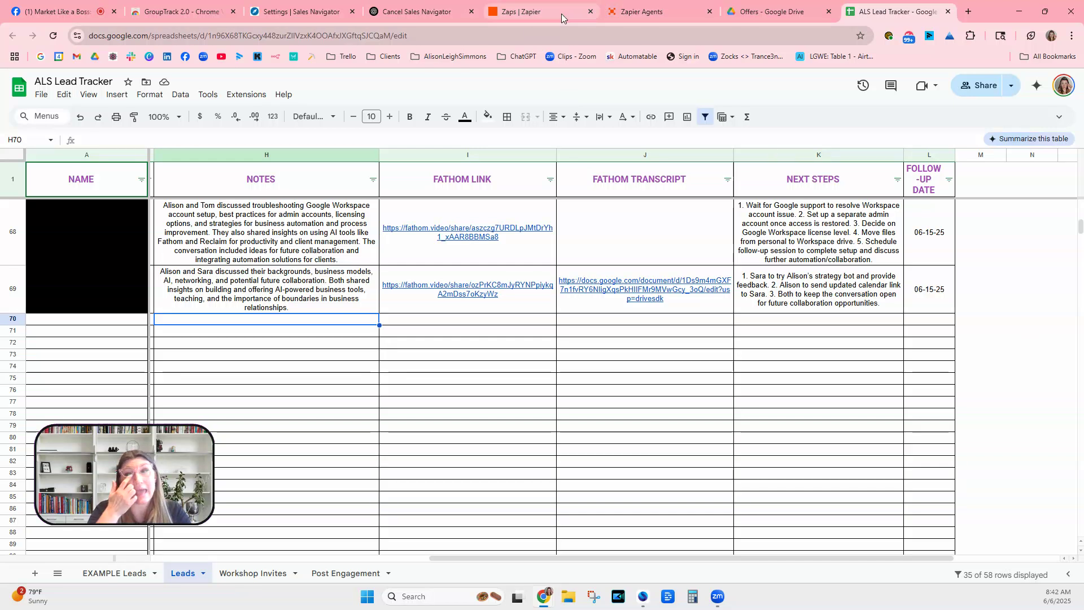
pyautogui.moveTo(561, 13)
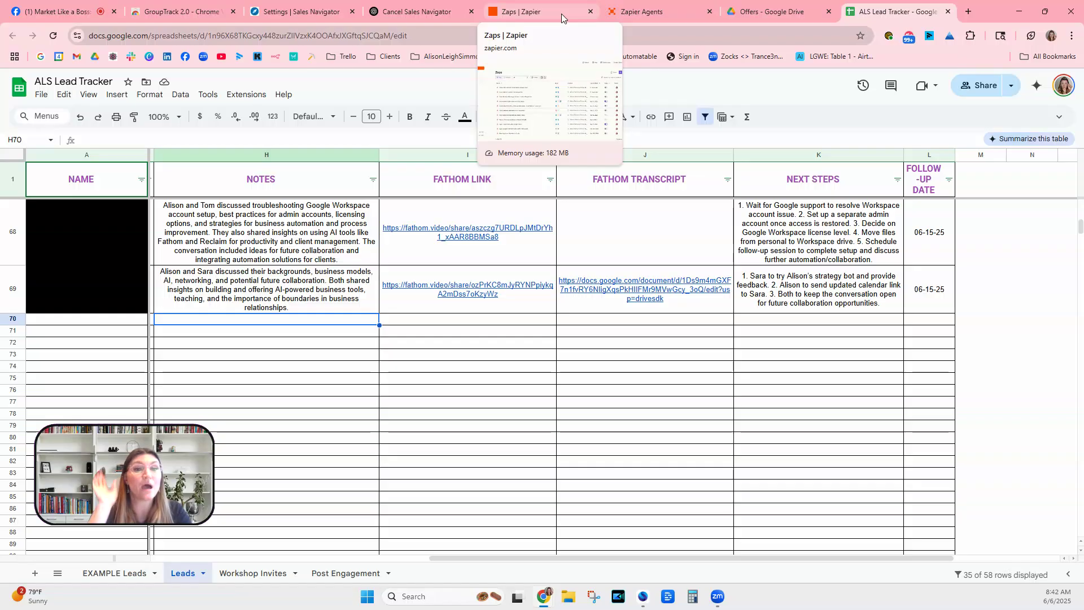
pyautogui.click(631, 13)
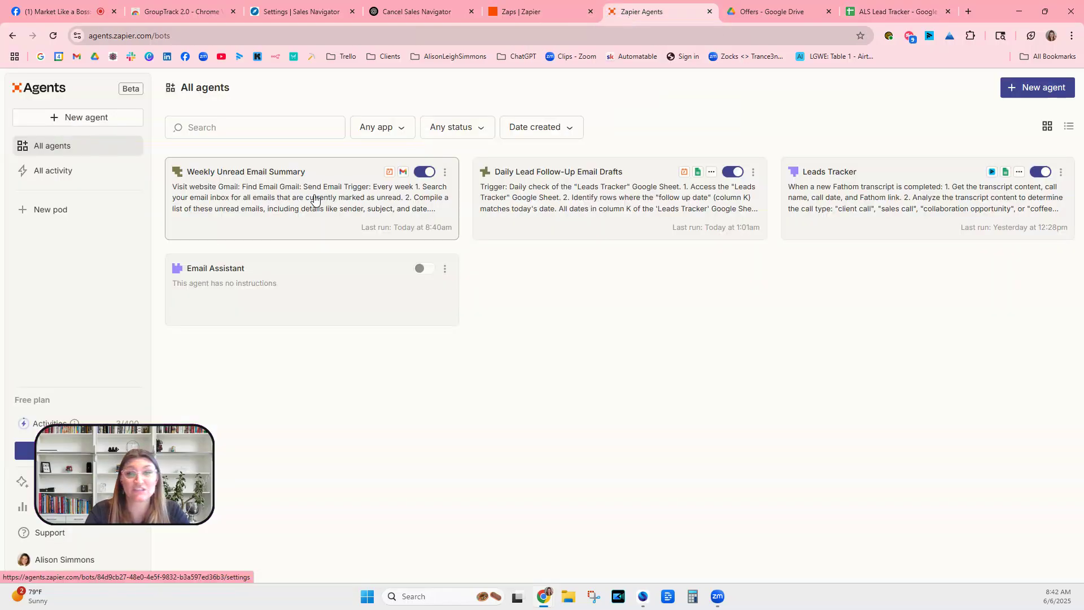